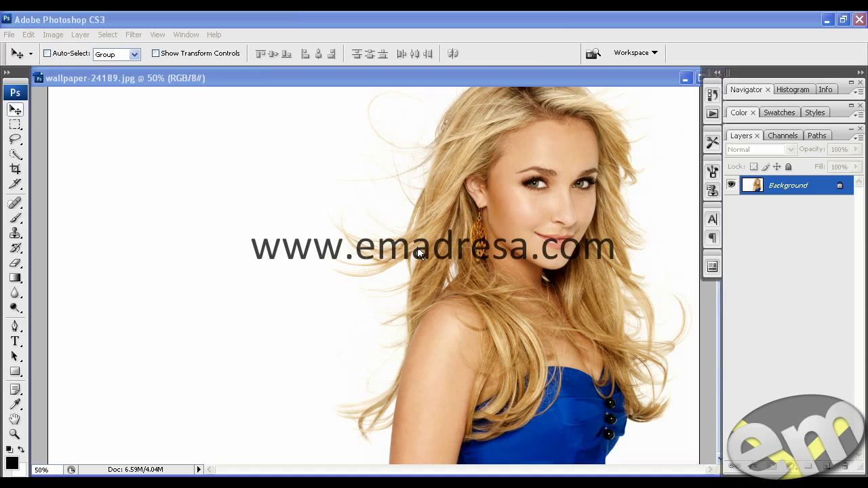
Step: Compare the Red, Green and Blue channels, then duplicate Blue into a Blue copy channel
click(358, 12)
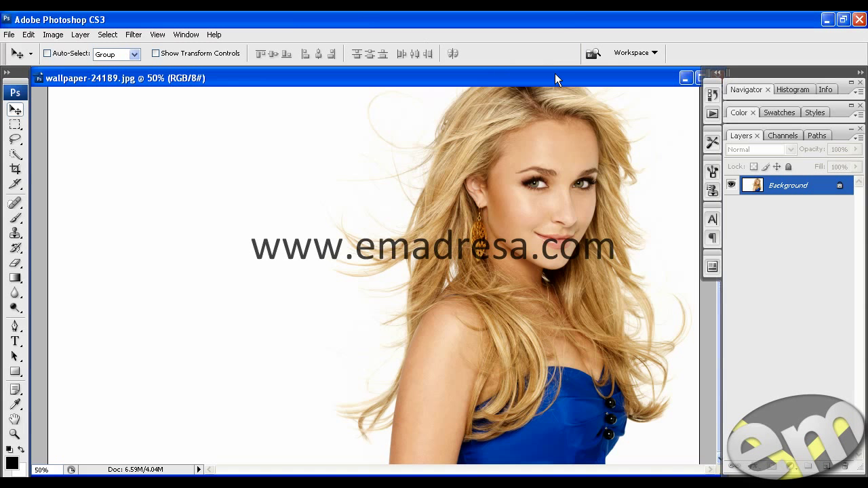
click(779, 133)
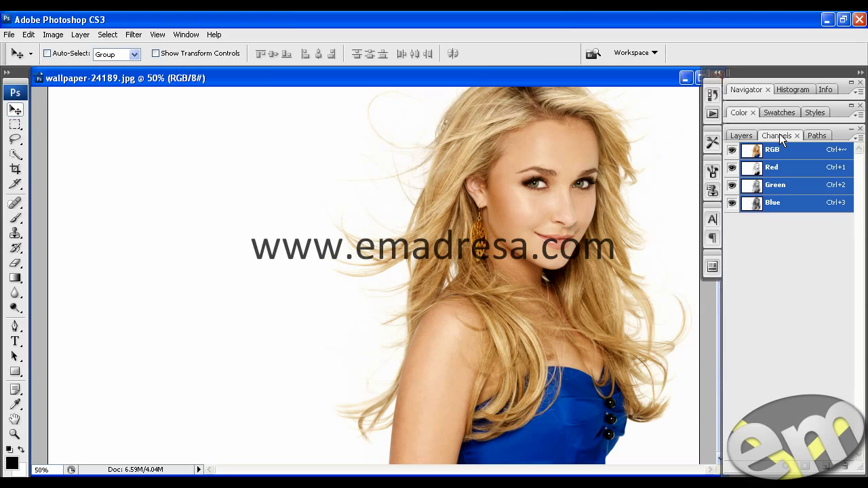
click(792, 175)
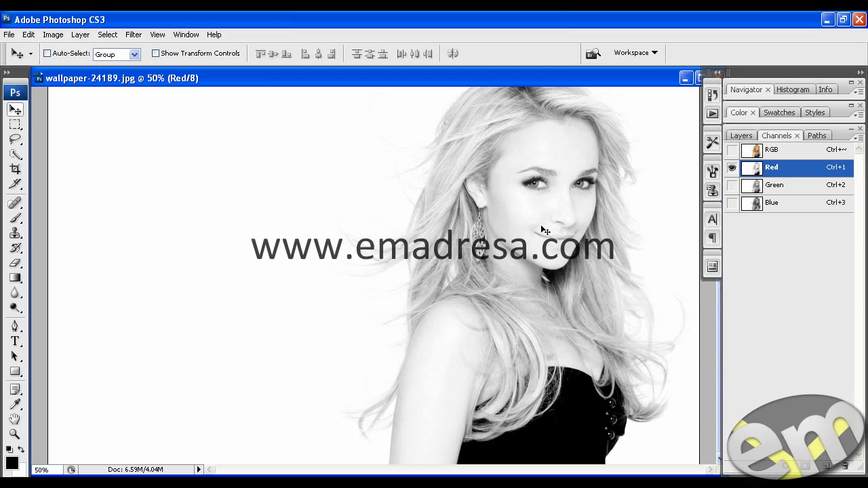
click(792, 187)
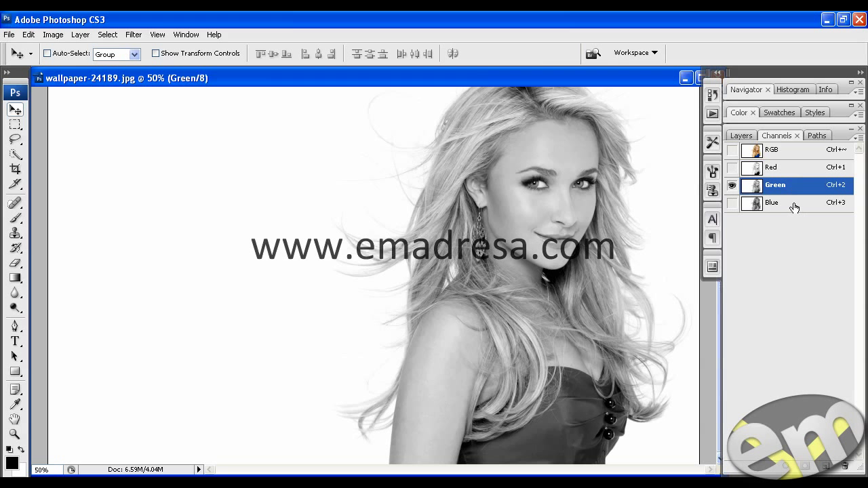
click(794, 207)
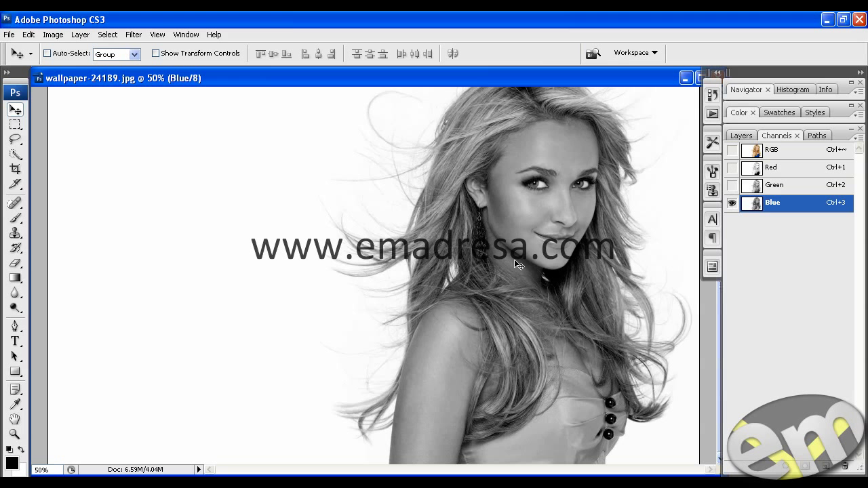
click(802, 207)
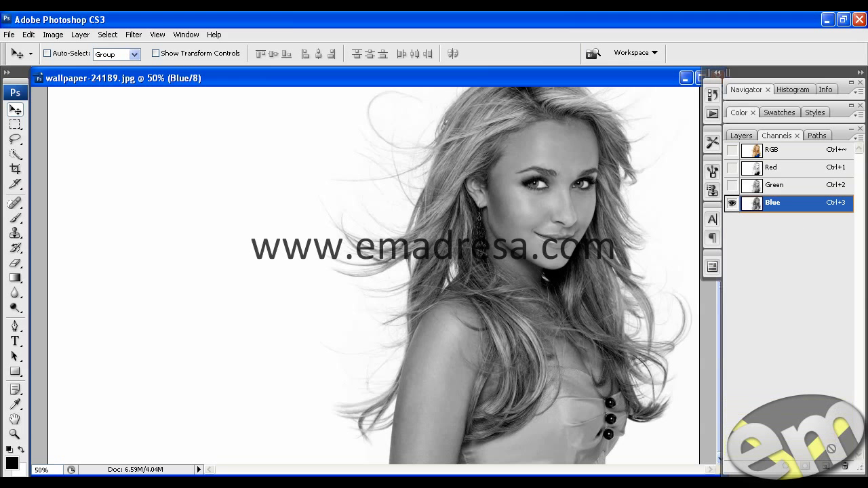
drag(802, 206, 826, 467)
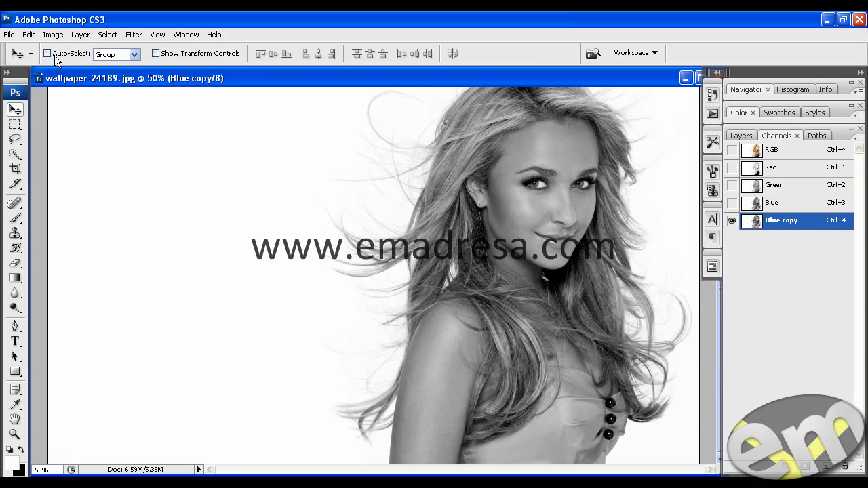
Step: Apply Levels to Blue copy with input black 111, gamma 0.84 and output white 245
click(53, 35)
mouse_move(71, 67)
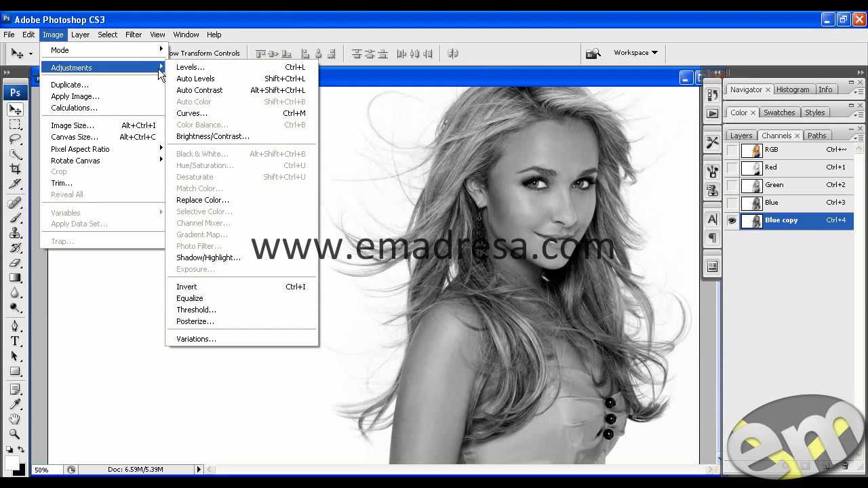
click(188, 63)
mouse_move(363, 91)
mouse_down()
mouse_move(240, 140)
mouse_move(155, 114)
mouse_up()
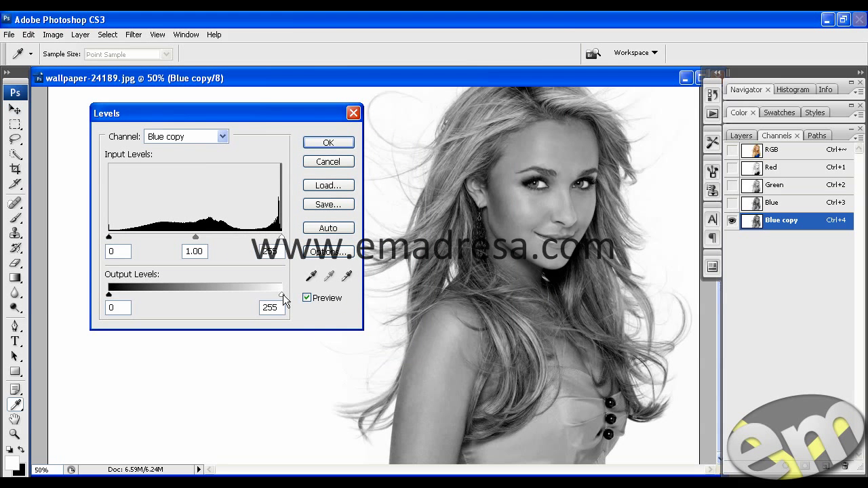
drag(282, 294, 259, 295)
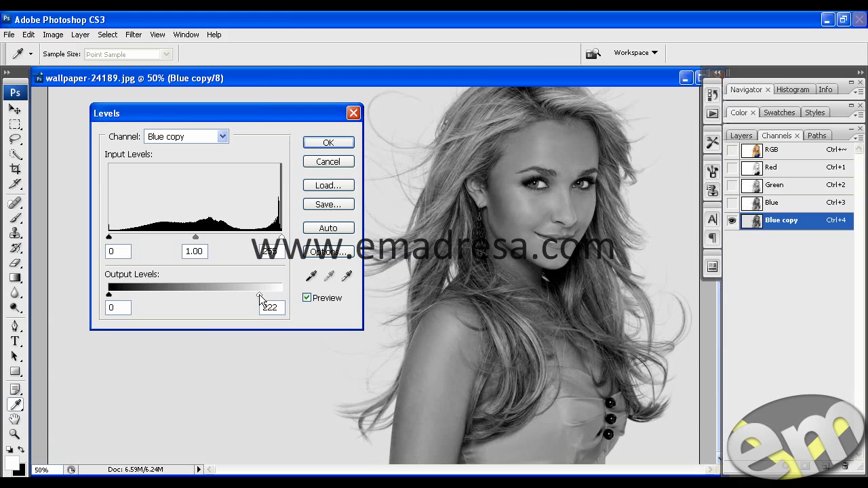
drag(259, 294, 275, 298)
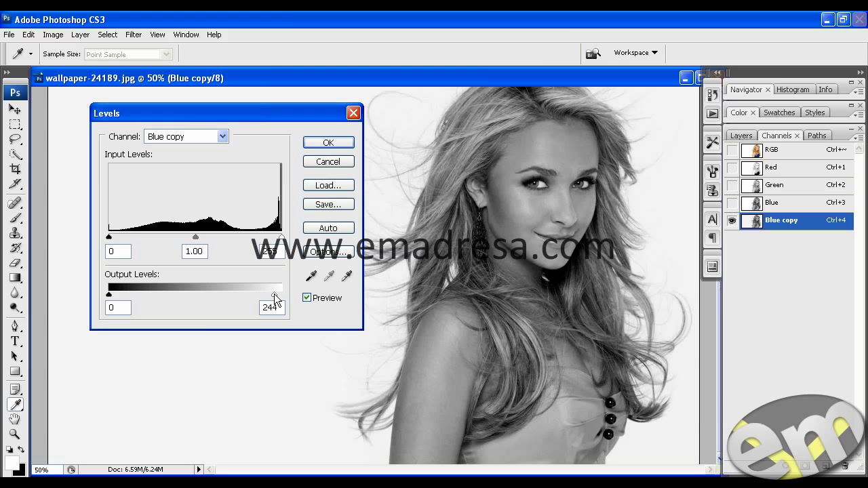
drag(275, 296, 275, 296)
drag(109, 237, 136, 237)
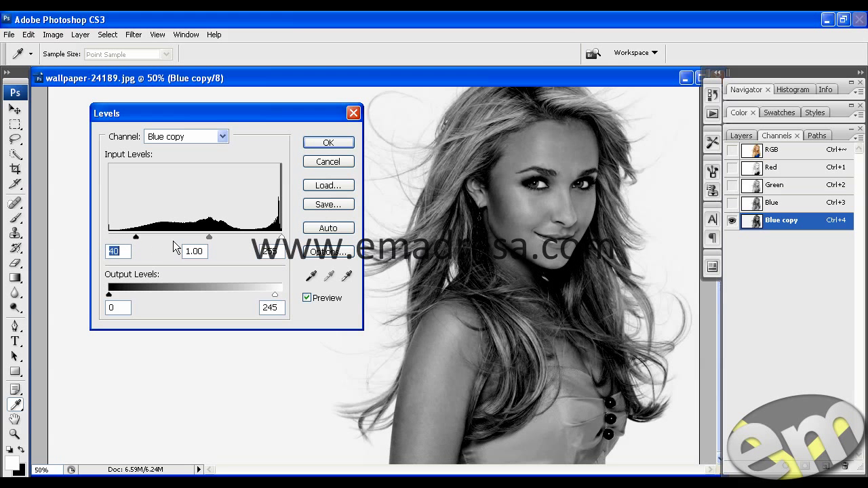
mouse_move(209, 238)
mouse_down()
mouse_move(200, 237)
mouse_move(217, 236)
mouse_up()
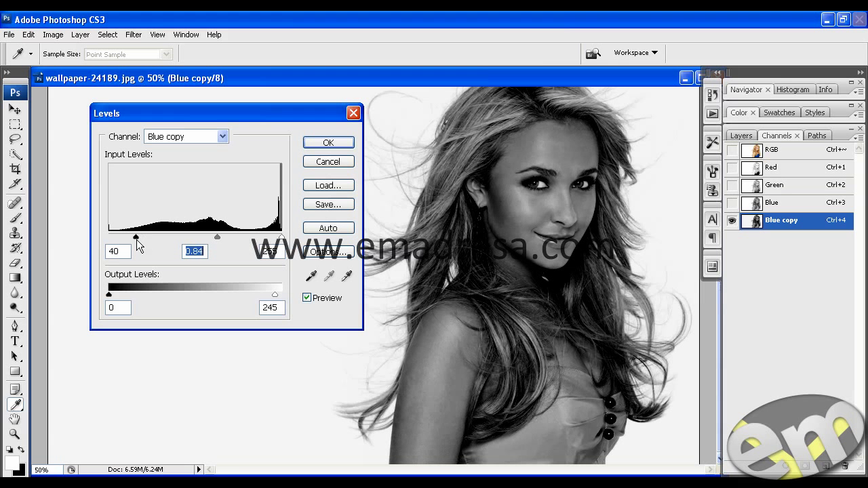
drag(135, 236, 183, 236)
click(184, 236)
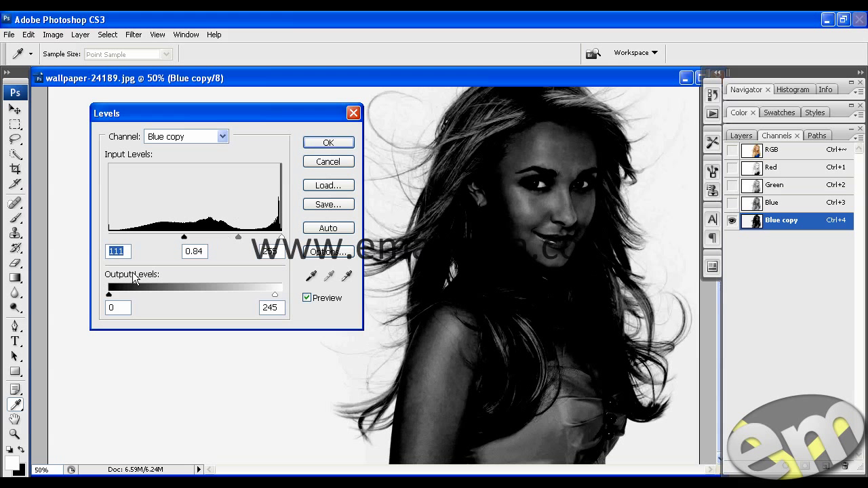
click(124, 251)
click(324, 145)
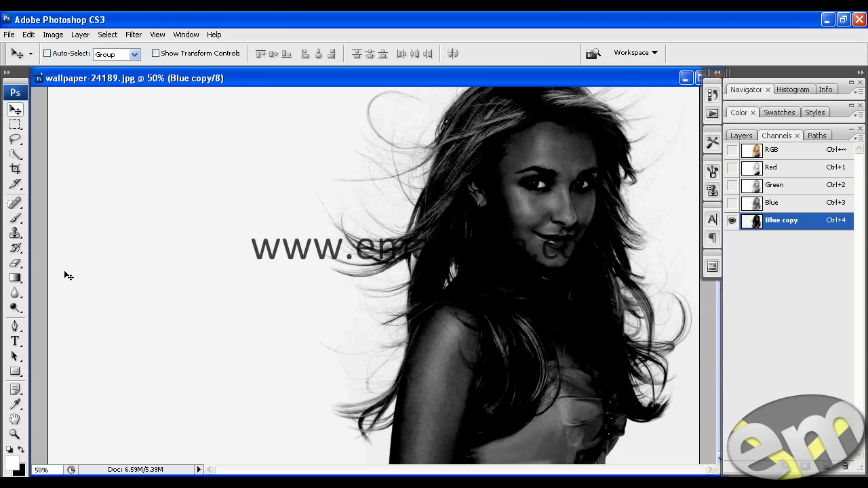
Step: Set up the Brush at 135 px with 0% hardness
click(16, 219)
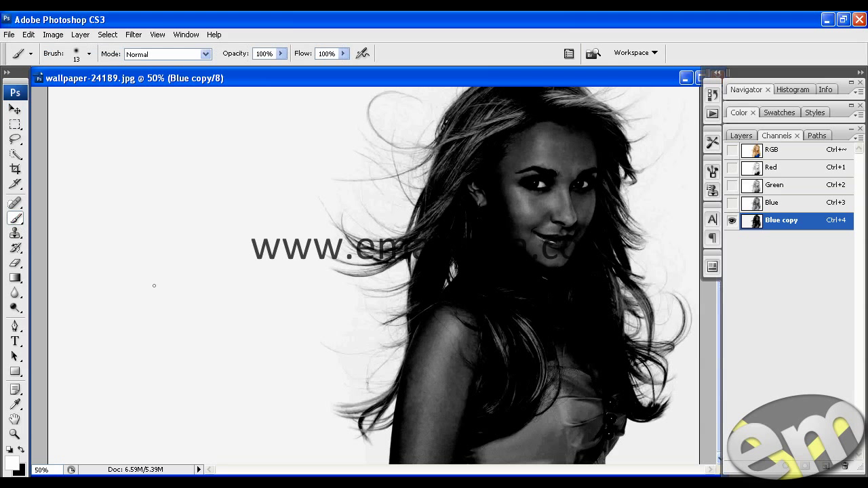
right_click(160, 272)
drag(182, 298, 228, 298)
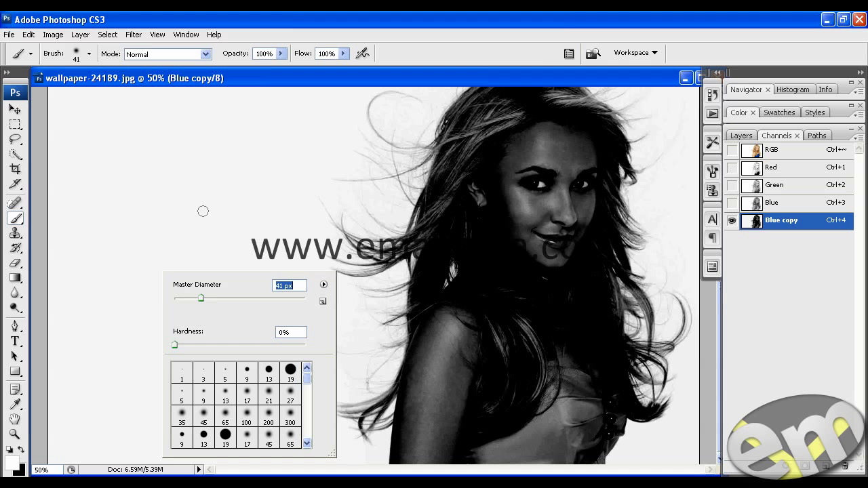
click(237, 296)
drag(177, 346, 142, 342)
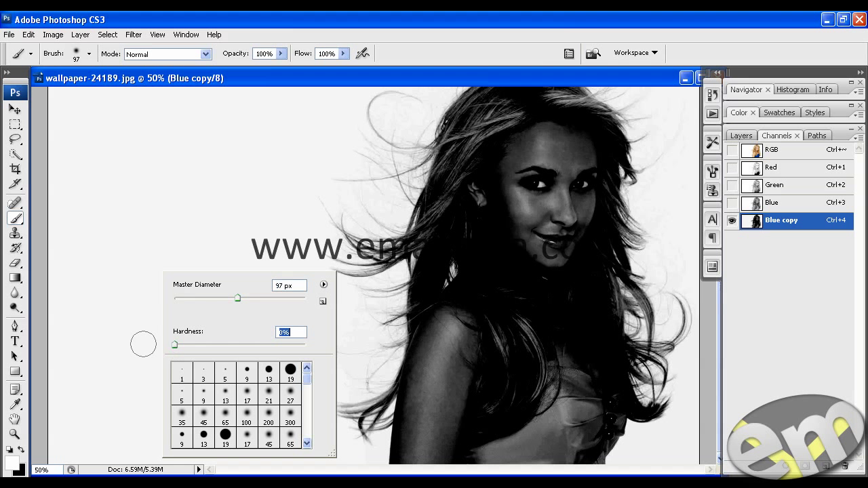
click(250, 296)
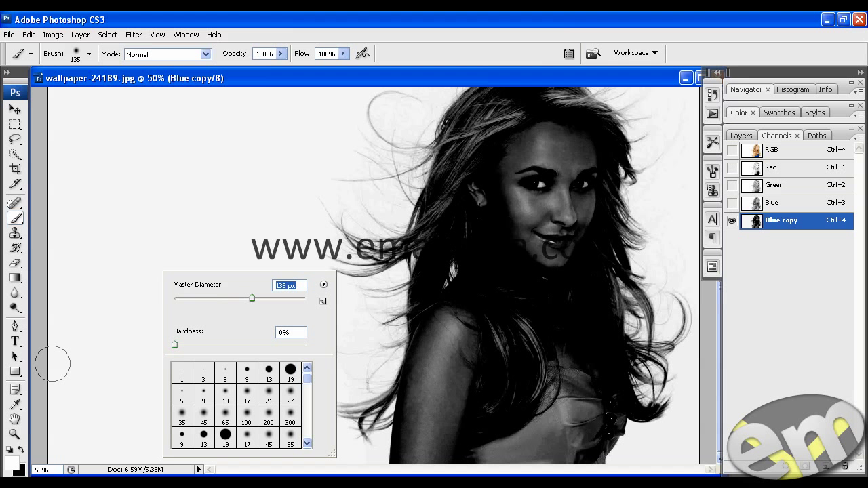
Step: Make black the foreground colour and paint over the woman's cheek
click(12, 466)
click(431, 292)
click(570, 110)
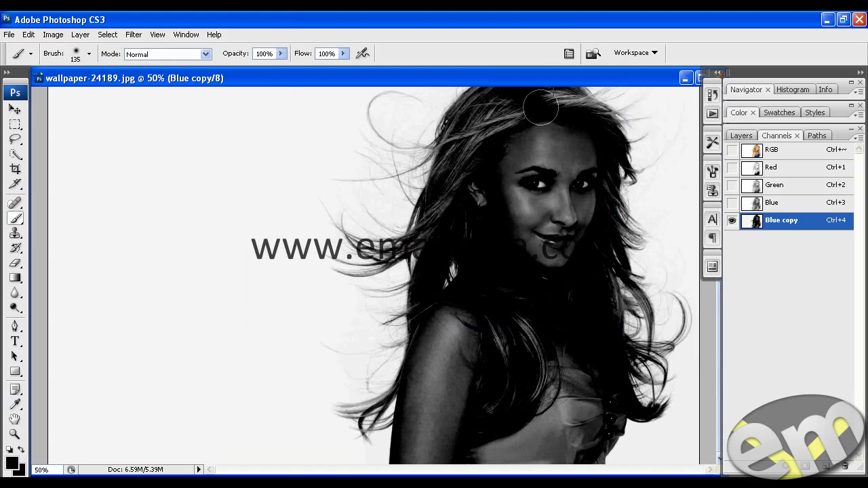
mouse_move(508, 187)
mouse_down()
mouse_move(526, 200)
mouse_move(513, 170)
mouse_move(523, 142)
mouse_move(548, 264)
mouse_up()
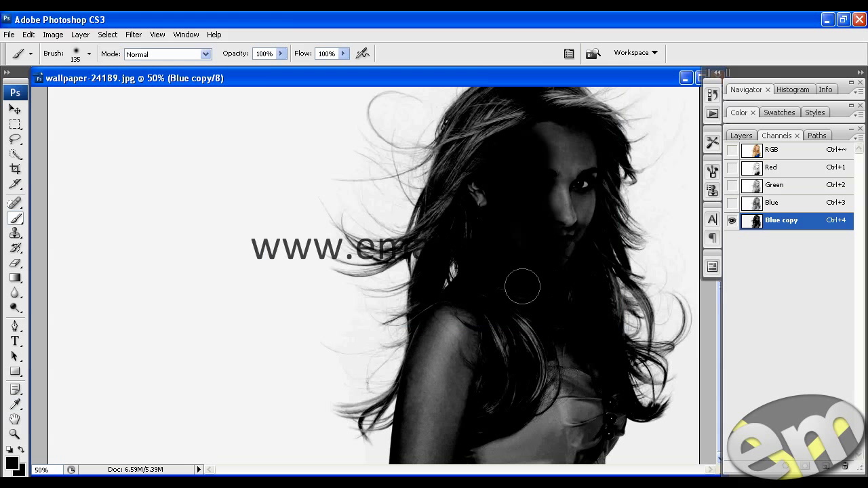
click(15, 435)
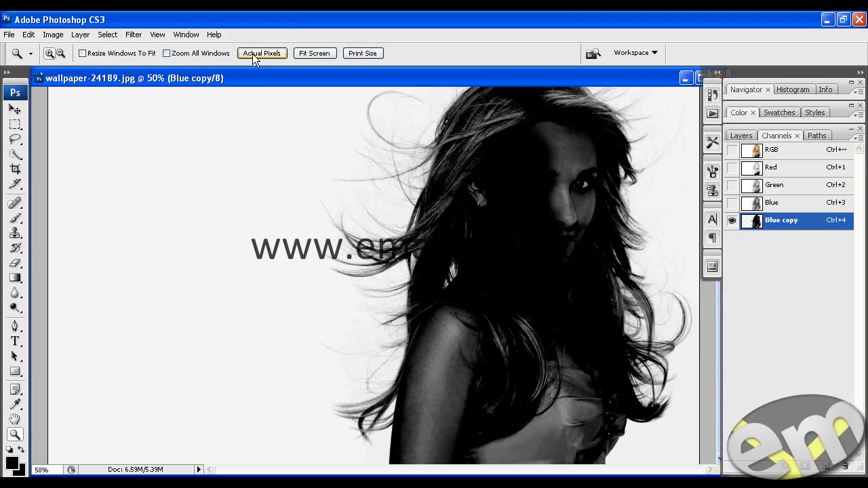
Step: At 100% view, paint the top of the hair, the face and the watermark text black
click(263, 53)
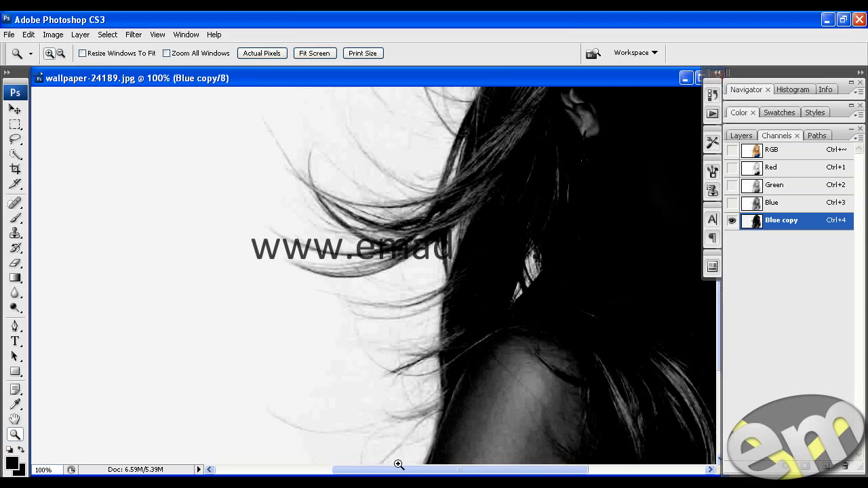
drag(401, 470, 519, 470)
scroll(452, 370, up, 1)
scroll(452, 371, up, 3)
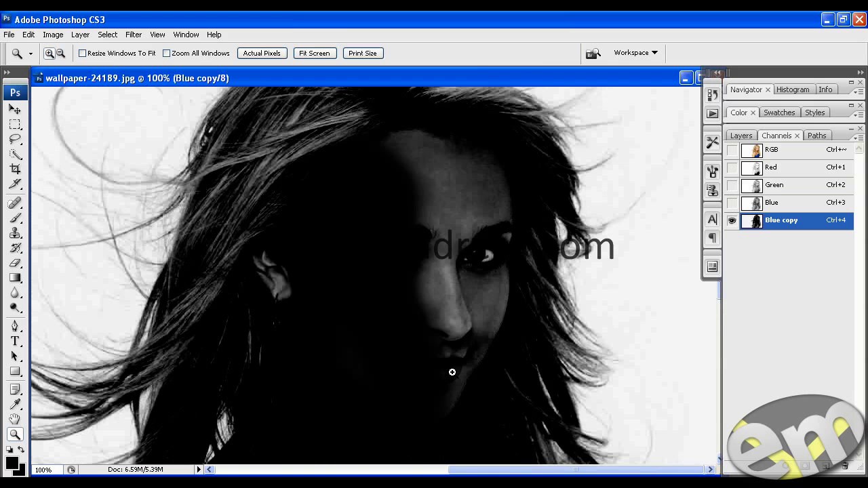
scroll(452, 370, up, 2)
click(15, 218)
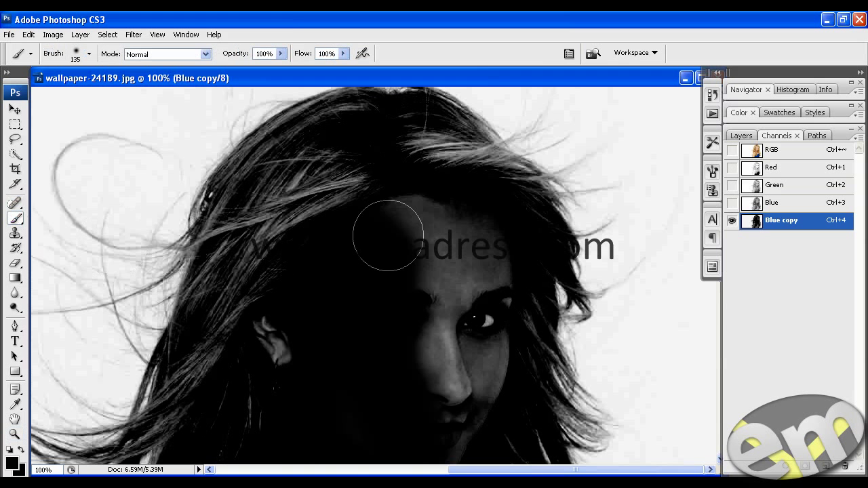
drag(427, 196, 433, 242)
right_click(410, 187)
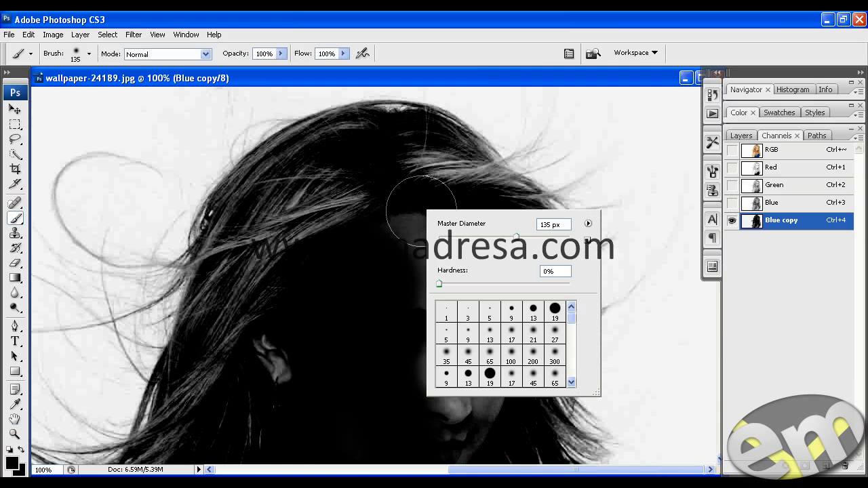
key(Return)
mouse_move(410, 184)
mouse_down()
mouse_move(441, 174)
mouse_move(442, 156)
mouse_move(452, 161)
mouse_move(305, 151)
mouse_move(352, 140)
mouse_move(362, 198)
mouse_move(324, 220)
mouse_move(398, 171)
mouse_move(348, 213)
mouse_move(310, 188)
mouse_move(335, 151)
mouse_up()
mouse_move(494, 303)
mouse_down()
mouse_move(436, 228)
mouse_move(442, 335)
mouse_move(469, 356)
mouse_move(496, 237)
mouse_move(509, 252)
mouse_move(519, 231)
mouse_move(458, 267)
mouse_move(440, 194)
mouse_up()
mouse_move(484, 280)
mouse_down()
mouse_move(434, 242)
mouse_move(519, 285)
mouse_up()
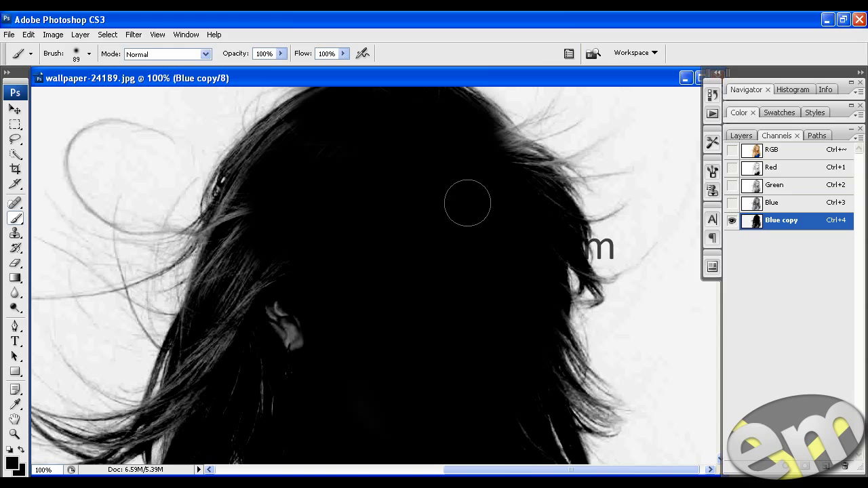
Step: Paint the grey neck and shoulder areas black up to the shoulder top
drag(469, 199, 461, 229)
right_click(487, 194)
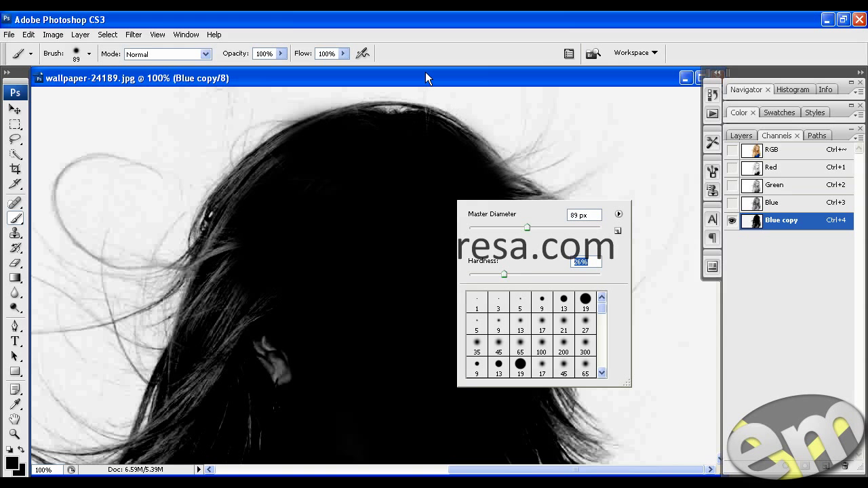
key(Return)
scroll(369, 310, down, 2)
scroll(369, 310, left, 2)
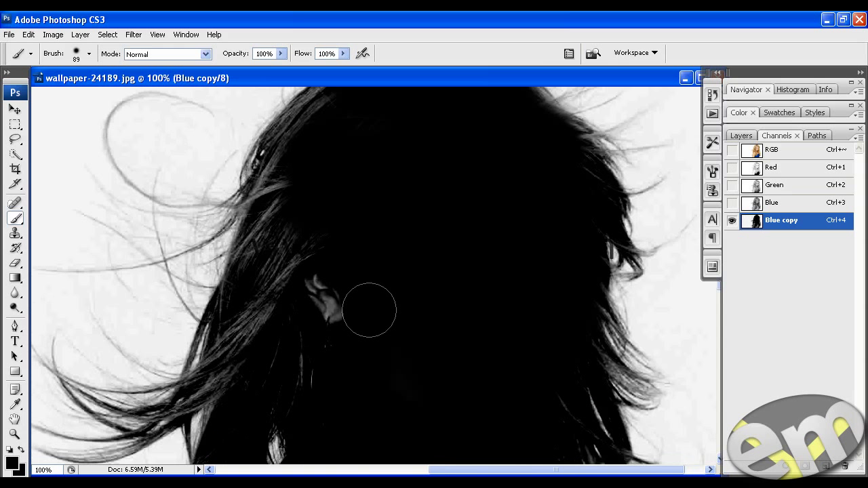
drag(333, 299, 378, 248)
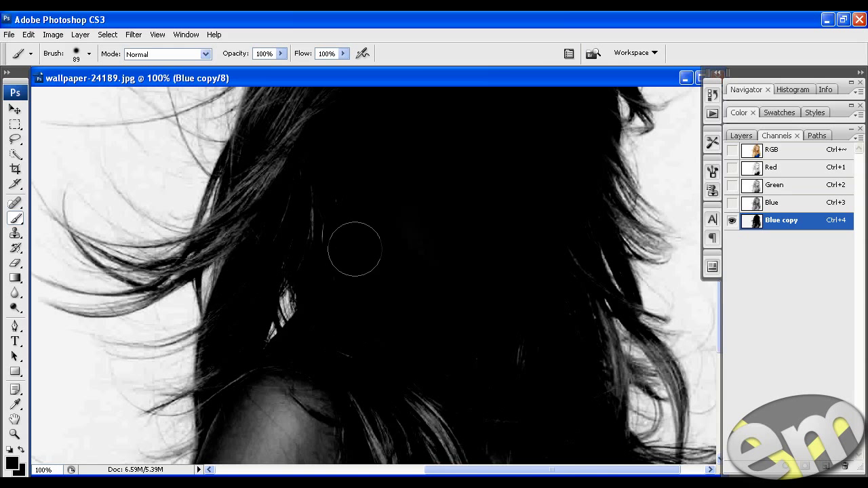
drag(389, 347, 393, 287)
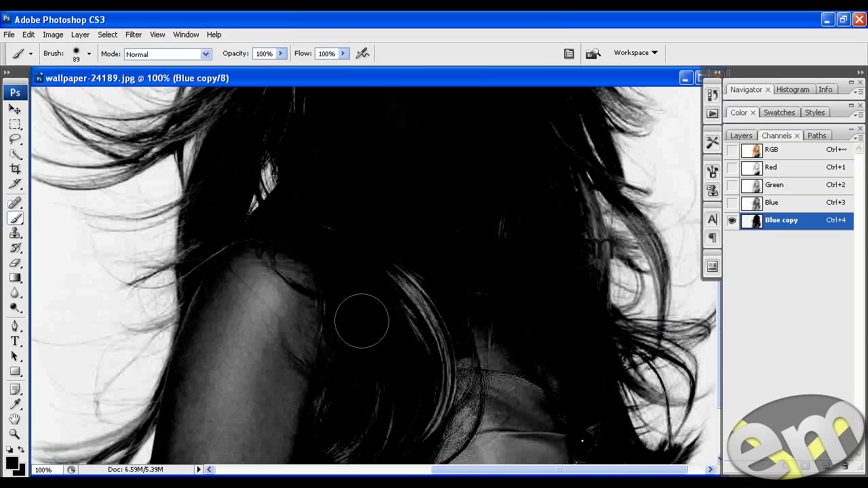
drag(334, 353, 382, 248)
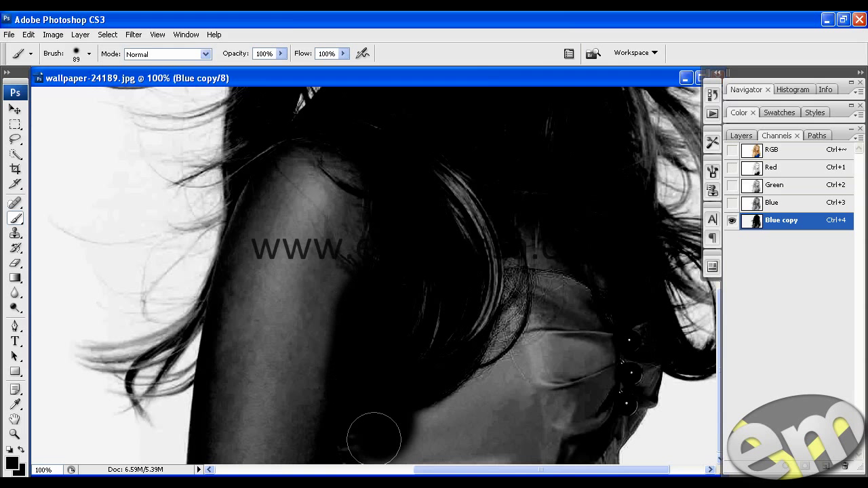
drag(378, 411, 462, 404)
mouse_move(349, 417)
mouse_down()
mouse_move(490, 325)
mouse_move(437, 320)
mouse_move(506, 285)
mouse_move(469, 271)
mouse_up()
mouse_move(407, 346)
mouse_down()
mouse_move(345, 333)
mouse_move(355, 252)
mouse_move(281, 196)
mouse_move(345, 235)
mouse_move(291, 457)
mouse_move(252, 473)
mouse_up()
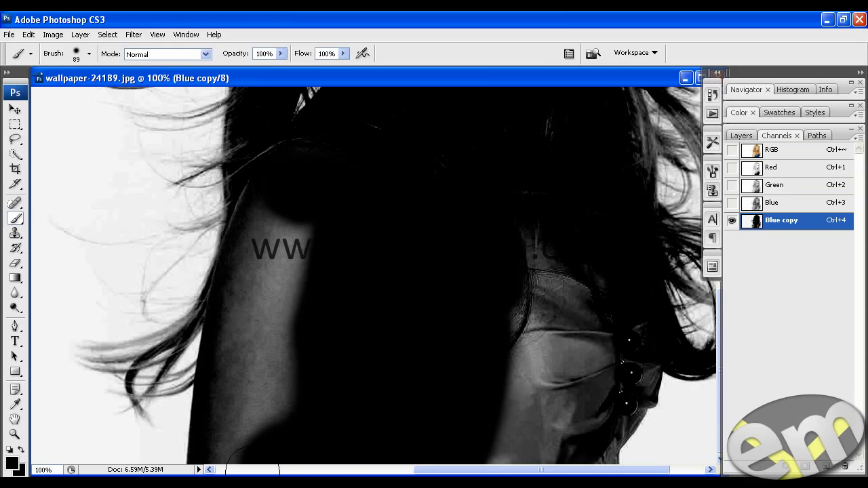
Step: With a 53 px brush, fill the lower shoulder and faint hair strands, then zoom out to fit
right_click(248, 413)
click(313, 314)
key(Return)
mouse_move(225, 441)
mouse_down()
mouse_move(235, 335)
mouse_move(278, 395)
mouse_move(306, 378)
mouse_move(285, 316)
mouse_move(260, 375)
mouse_move(259, 340)
mouse_move(234, 334)
mouse_move(258, 181)
mouse_move(242, 147)
mouse_move(268, 155)
mouse_move(277, 296)
mouse_move(258, 306)
mouse_move(300, 240)
mouse_move(279, 374)
mouse_up()
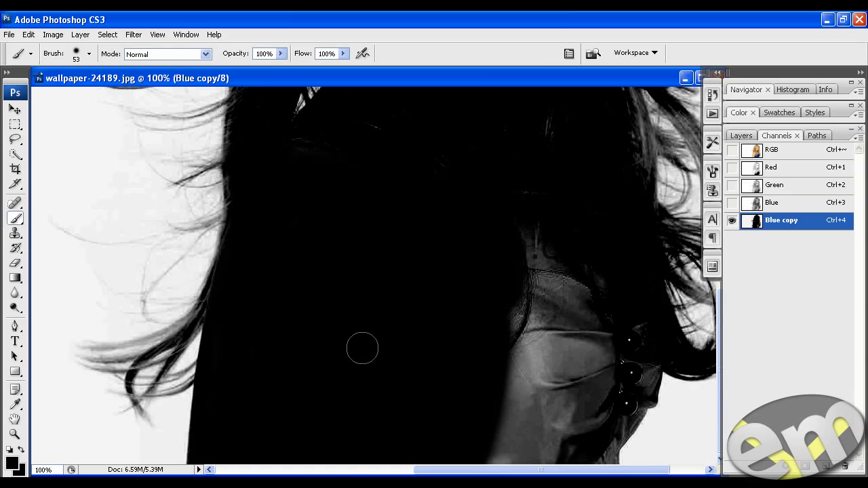
drag(507, 382, 415, 382)
drag(413, 434, 488, 441)
scroll(509, 407, up, 5)
mouse_move(289, 341)
mouse_down()
mouse_move(246, 285)
mouse_move(250, 349)
mouse_move(333, 271)
mouse_up()
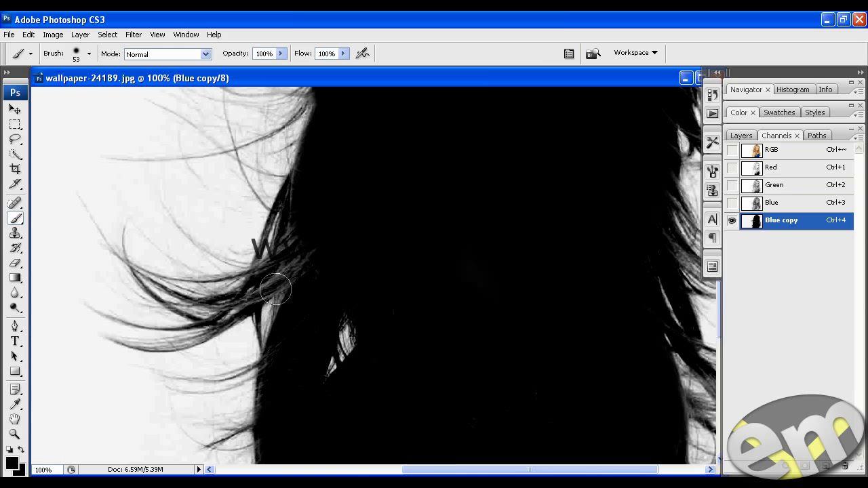
mouse_move(268, 285)
mouse_down()
mouse_move(299, 262)
mouse_move(300, 184)
mouse_up()
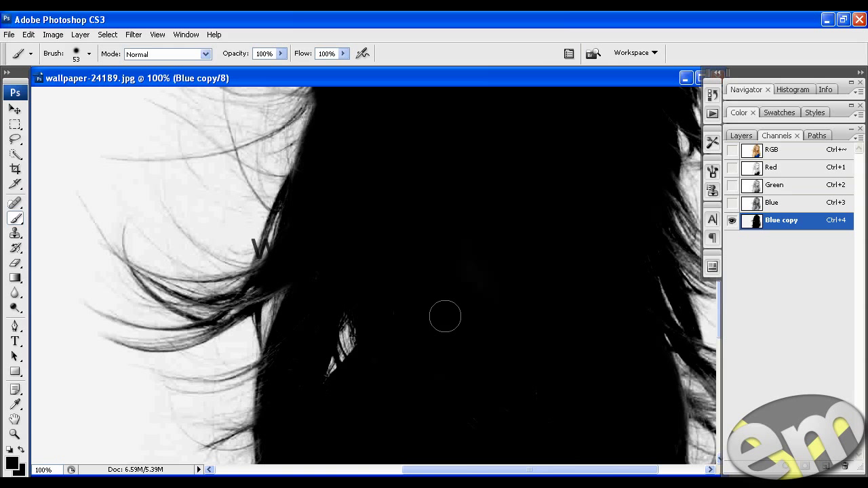
click(15, 434)
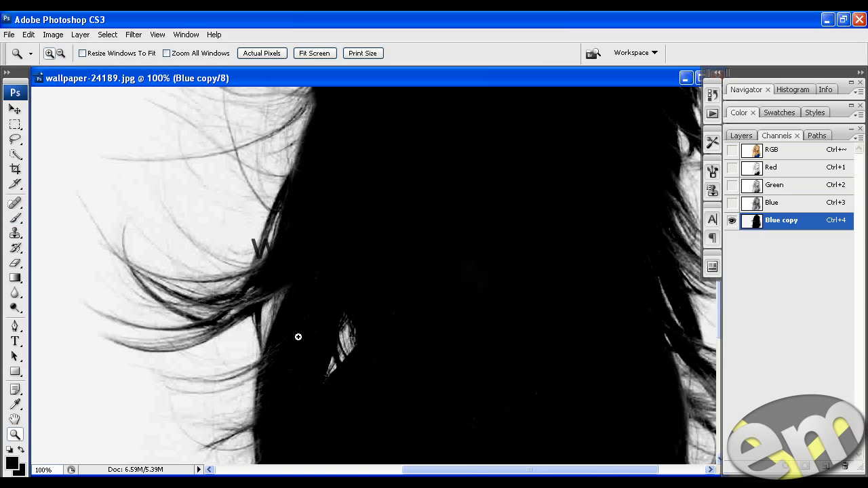
alt+click(422, 295)
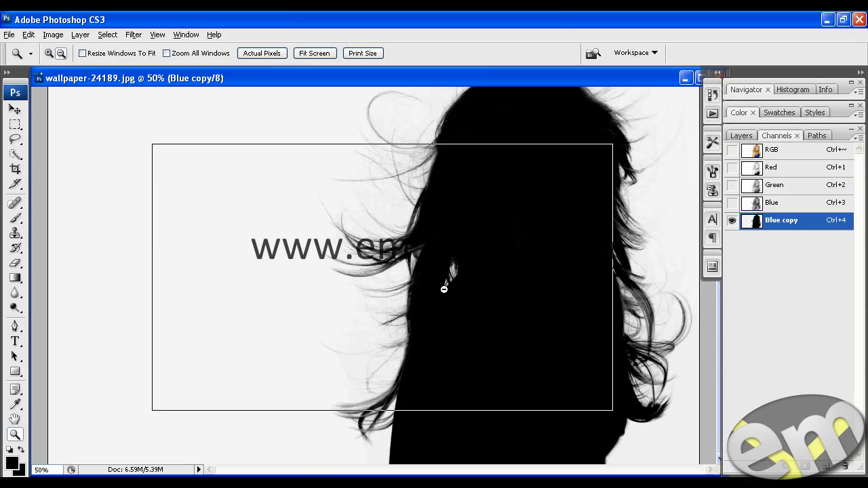
alt+click(444, 290)
Step: Apply a second Levels pass to Blue copy with input black 30 and gamma 1.15
click(55, 34)
mouse_move(72, 67)
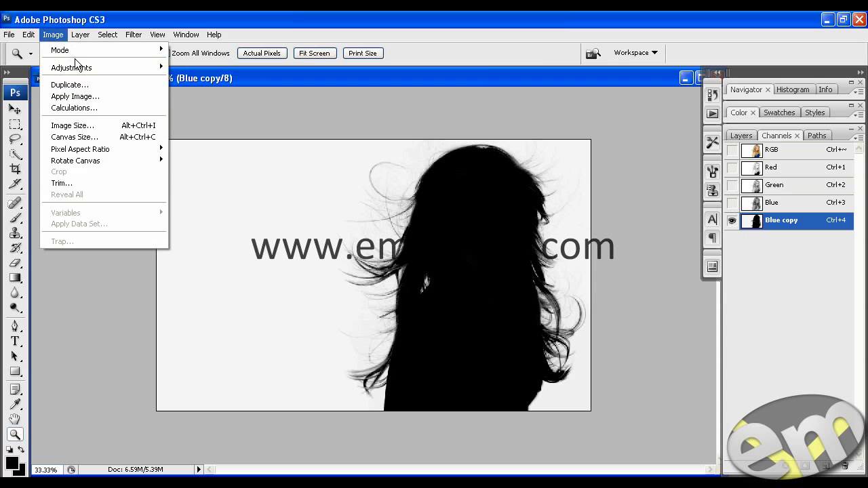
click(244, 68)
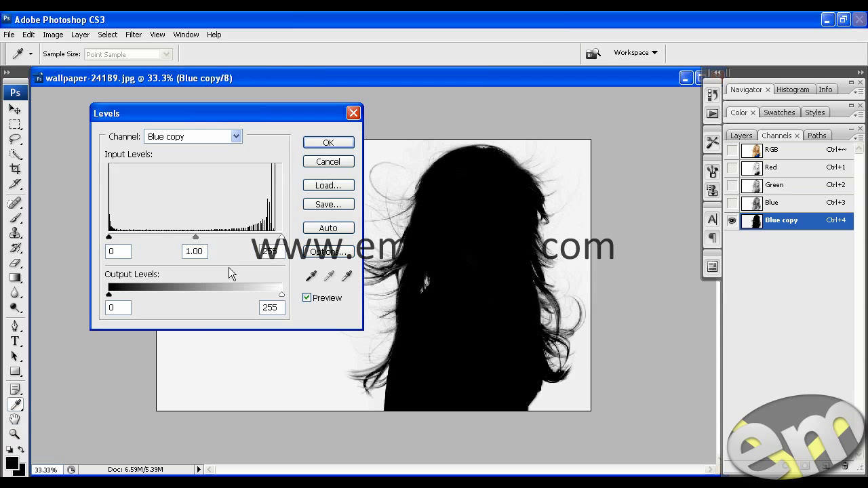
drag(108, 237, 119, 237)
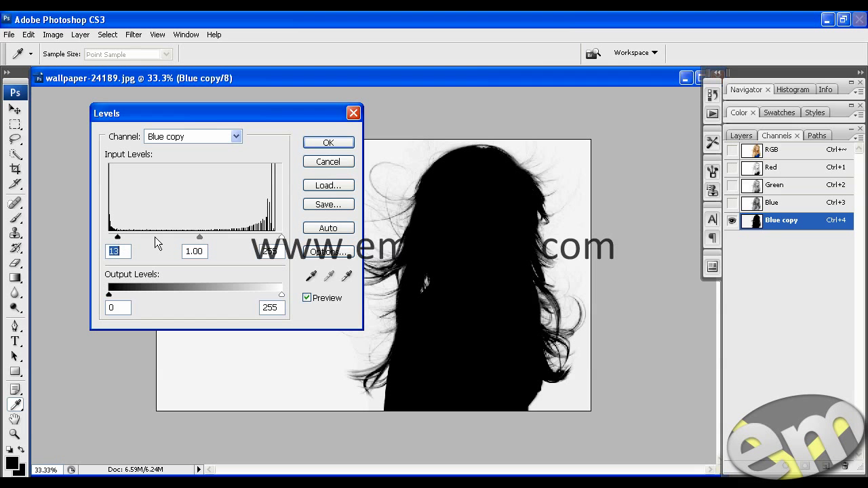
drag(198, 239, 189, 239)
click(191, 238)
mouse_move(118, 238)
mouse_down()
mouse_move(151, 240)
mouse_move(129, 236)
mouse_up()
click(129, 237)
click(321, 145)
key(z)
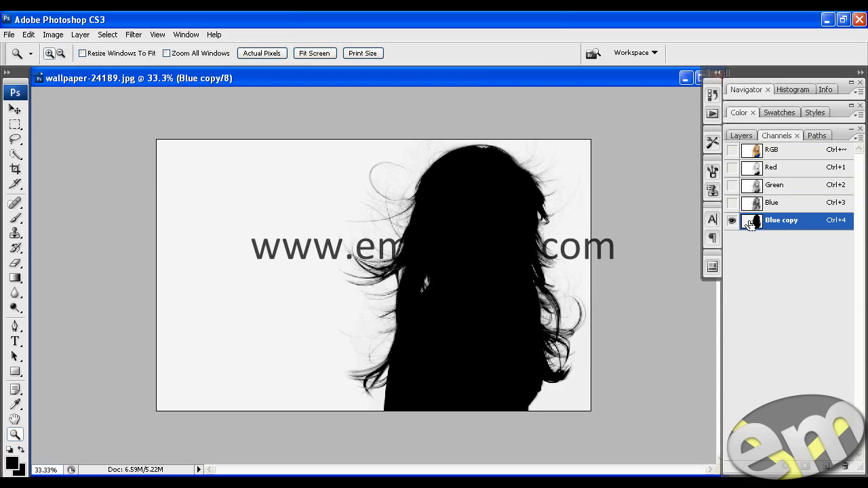
Step: Load Blue copy as a selection, invert it, and show RGB while hiding Blue copy
ctrl+click(751, 224)
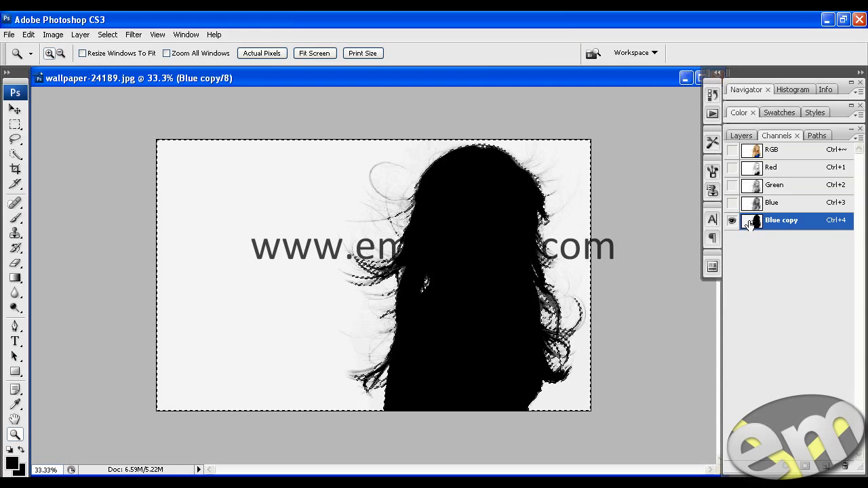
key(ctrl+shift+i)
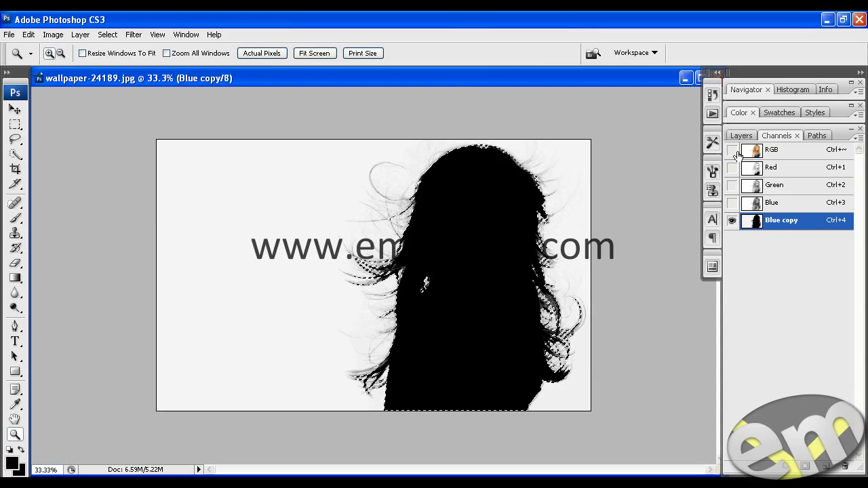
click(732, 150)
click(732, 221)
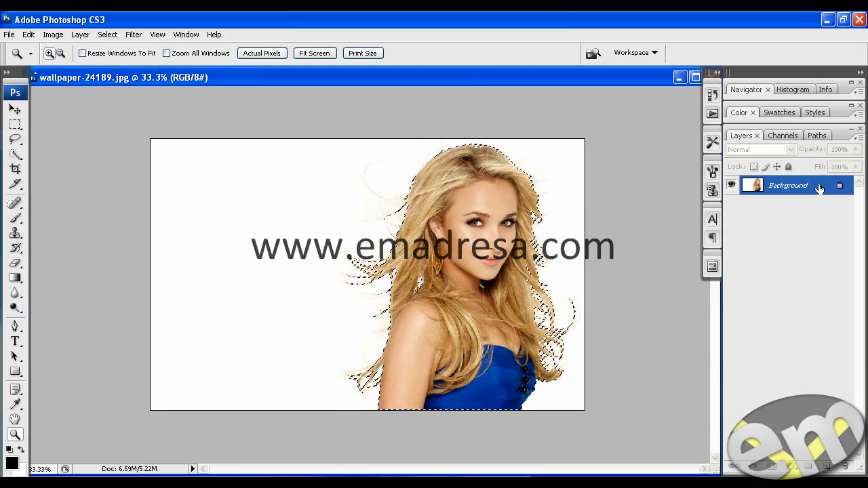
Step: Convert Background to Layer 0 and copy the selected woman
double_click(819, 188)
click(546, 160)
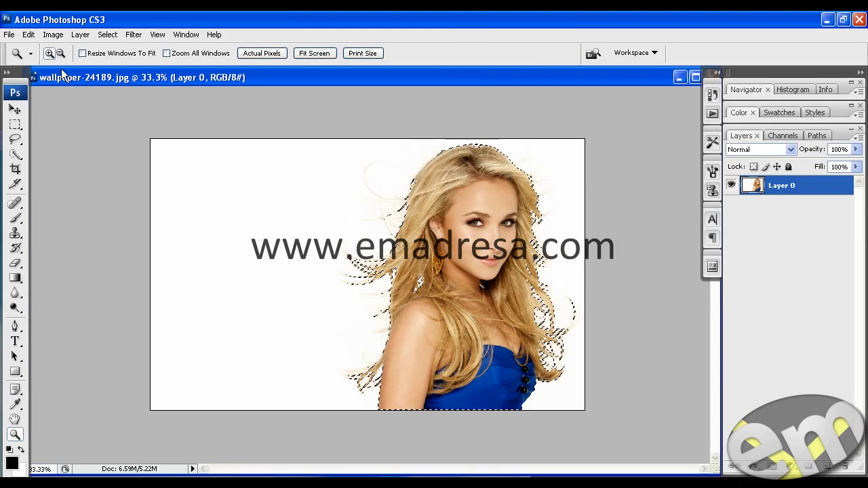
click(37, 34)
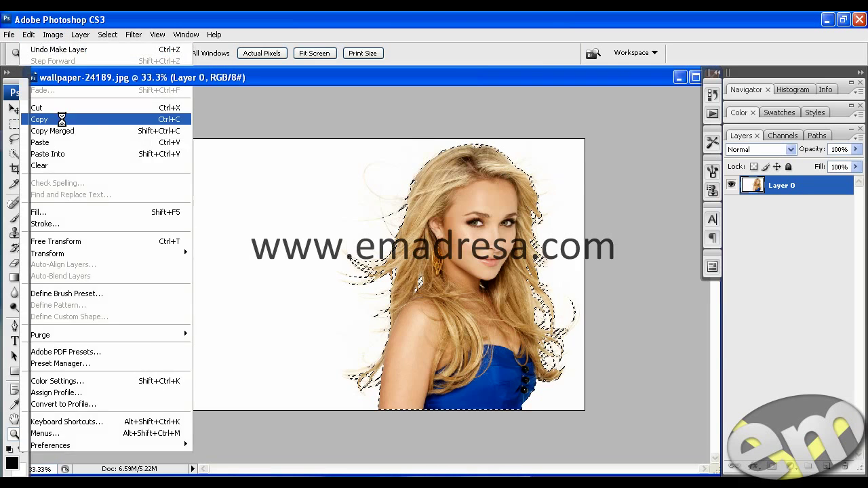
click(59, 117)
Step: Bring the sky image forward, zoom out, and paste the woman onto it as a new layer
drag(107, 74, 274, 77)
click(101, 146)
key(ctrl+v)
mouse_move(133, 140)
mouse_down()
mouse_move(273, 80)
mouse_move(314, 76)
mouse_up()
click(61, 53)
click(245, 199)
click(291, 218)
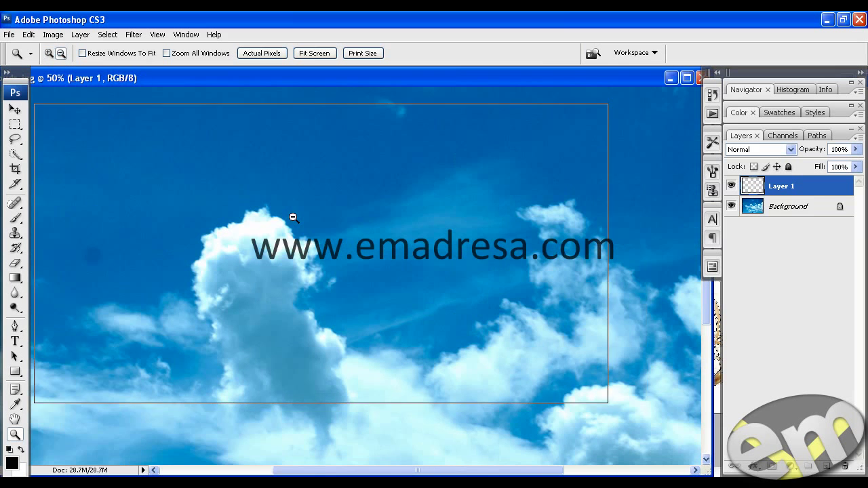
click(314, 220)
click(360, 251)
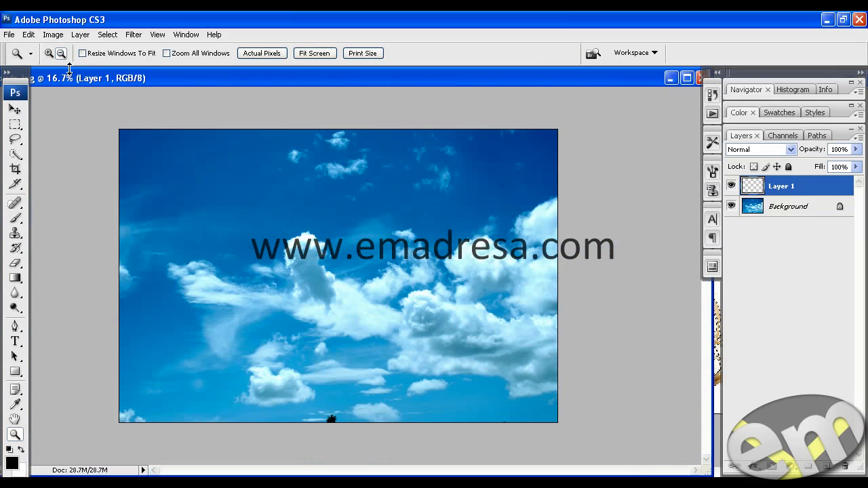
click(29, 34)
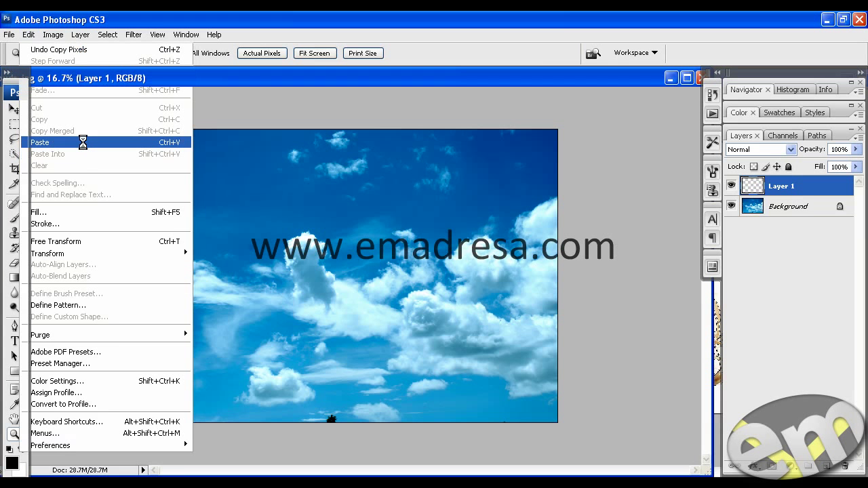
click(83, 141)
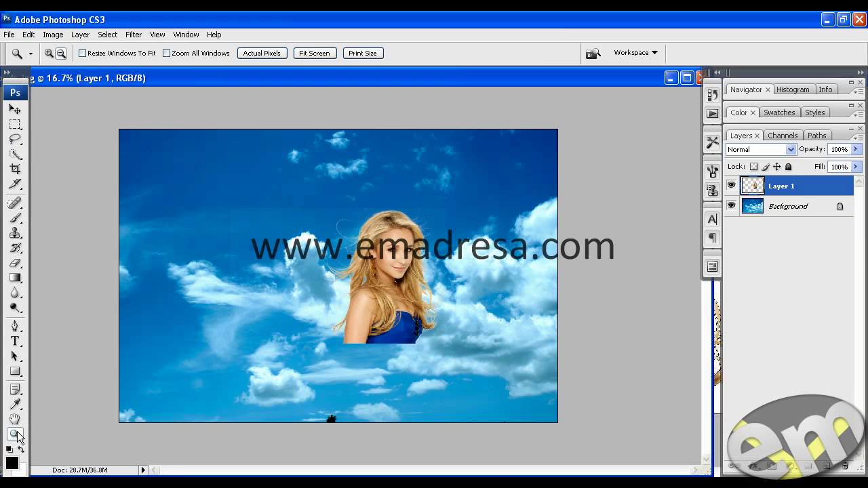
click(267, 56)
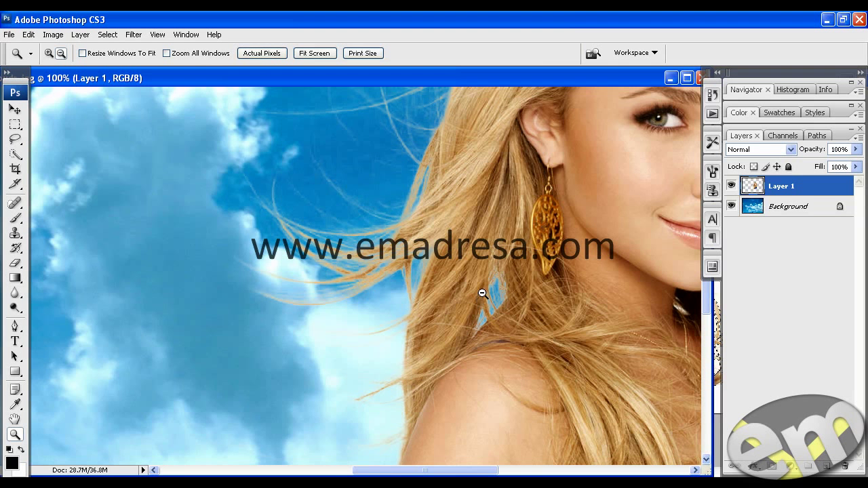
Step: Pan across the woman's face, neck and shoulder to inspect the hair edges against the sky
click(15, 218)
mouse_move(479, 226)
mouse_down()
mouse_move(407, 300)
mouse_move(417, 310)
mouse_move(291, 271)
mouse_move(322, 263)
mouse_move(317, 237)
mouse_up()
drag(319, 339, 320, 262)
mouse_move(320, 312)
mouse_down()
mouse_move(310, 287)
mouse_move(341, 314)
mouse_move(360, 296)
mouse_move(344, 298)
mouse_move(372, 296)
mouse_move(392, 262)
mouse_move(385, 289)
mouse_move(330, 293)
mouse_up()
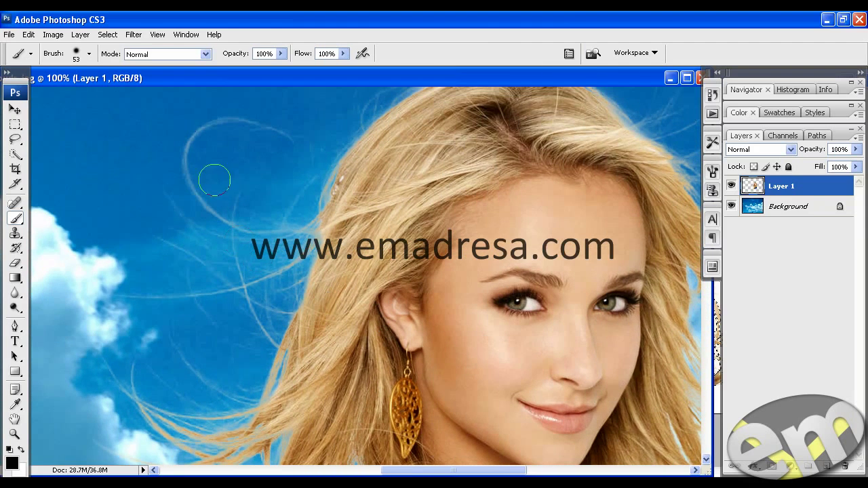
mouse_move(494, 222)
mouse_down()
mouse_move(465, 301)
mouse_move(428, 287)
mouse_move(391, 251)
mouse_up()
drag(414, 380, 411, 353)
drag(390, 387, 388, 333)
mouse_move(397, 461)
mouse_down()
mouse_move(393, 310)
mouse_move(428, 297)
mouse_up()
mouse_move(403, 394)
mouse_down()
mouse_move(401, 310)
mouse_move(386, 320)
mouse_move(383, 339)
mouse_up()
Step: Zoom back out to 50% to see the whole composite
key(z)
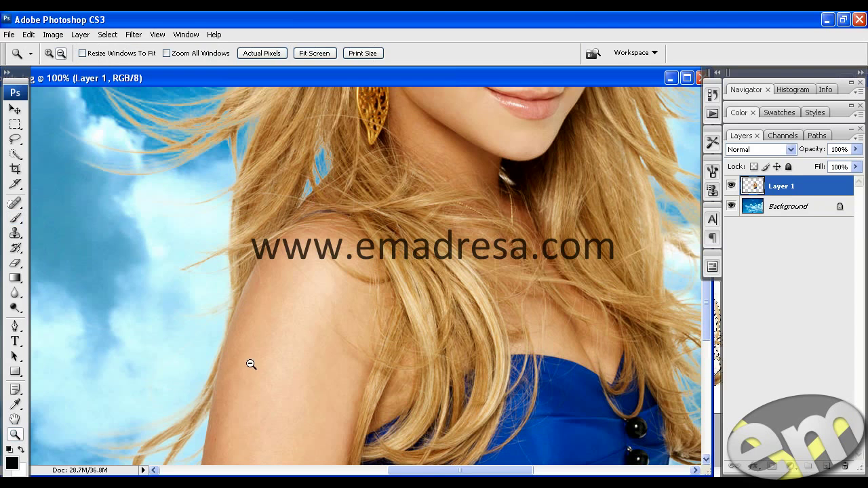
alt+click(363, 329)
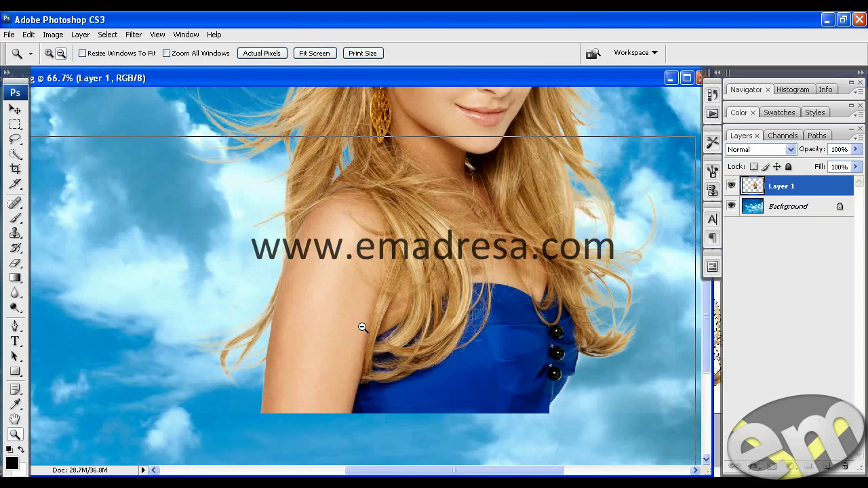
alt+click(362, 329)
mouse_move(362, 329)
mouse_down()
mouse_move(399, 375)
mouse_move(399, 388)
mouse_up()
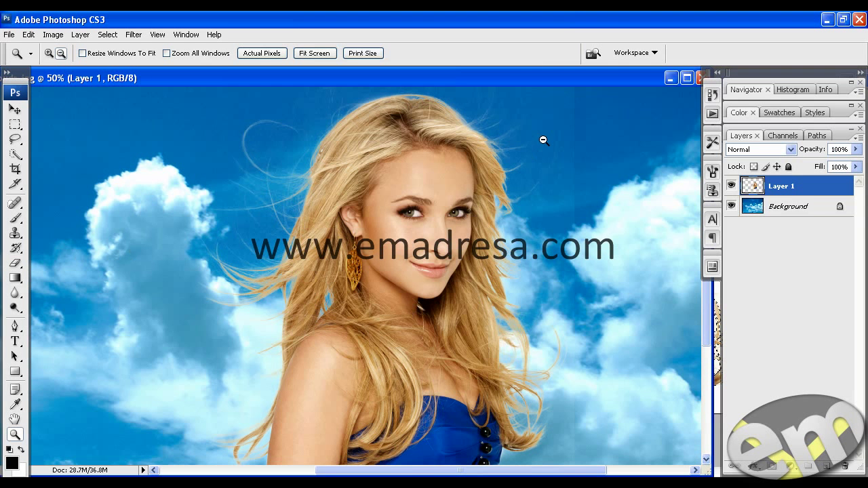
Step: Set up the Eraser at about 298 px with 0% hardness
click(15, 263)
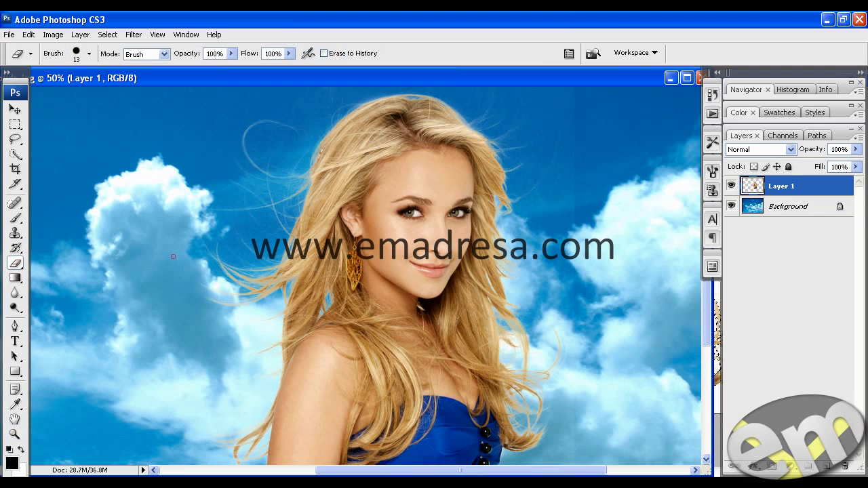
right_click(170, 255)
click(263, 281)
drag(254, 330, 183, 330)
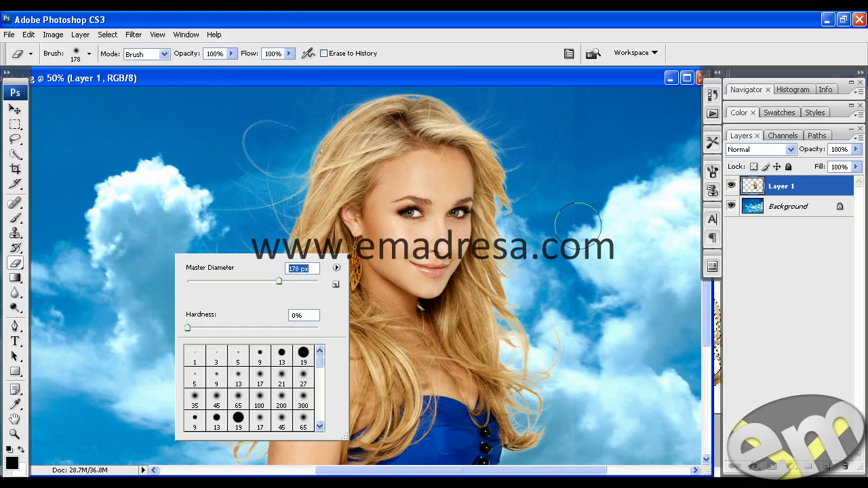
key(Return)
Step: Erase Layer 1's stray edges in the sky around the woman
drag(553, 297, 522, 198)
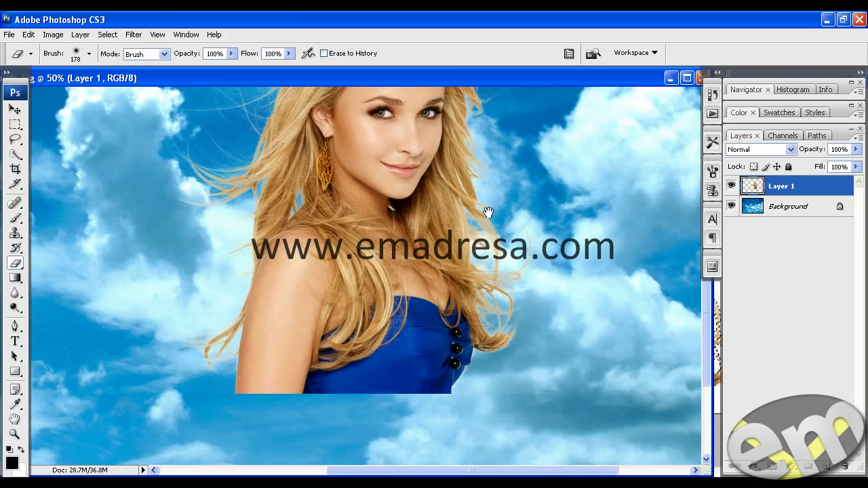
mouse_move(551, 368)
mouse_down()
mouse_move(461, 355)
mouse_move(481, 312)
mouse_move(470, 358)
mouse_move(473, 407)
mouse_up()
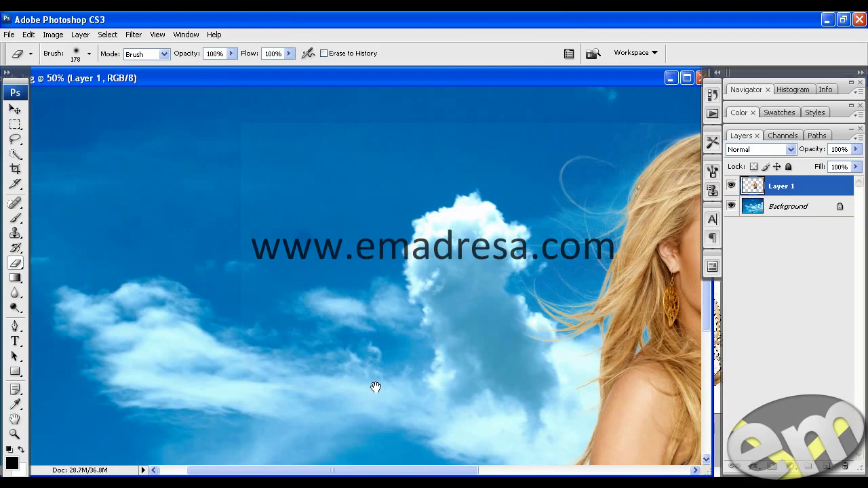
right_click(255, 320)
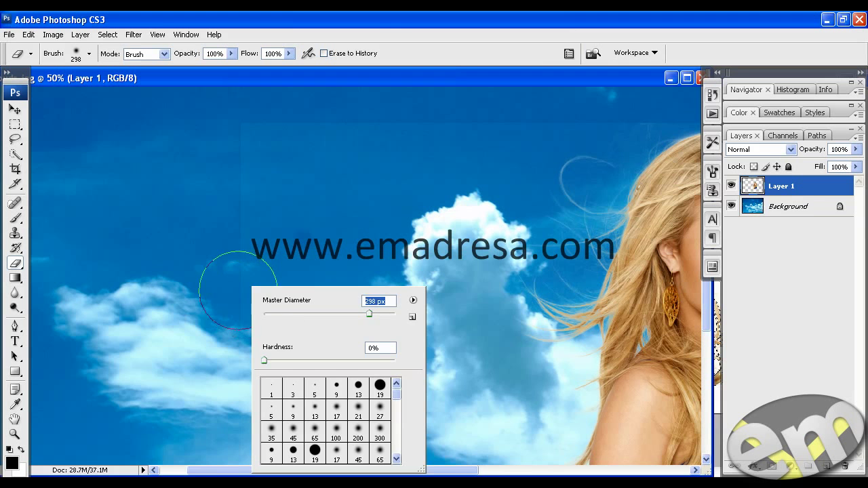
key(Return)
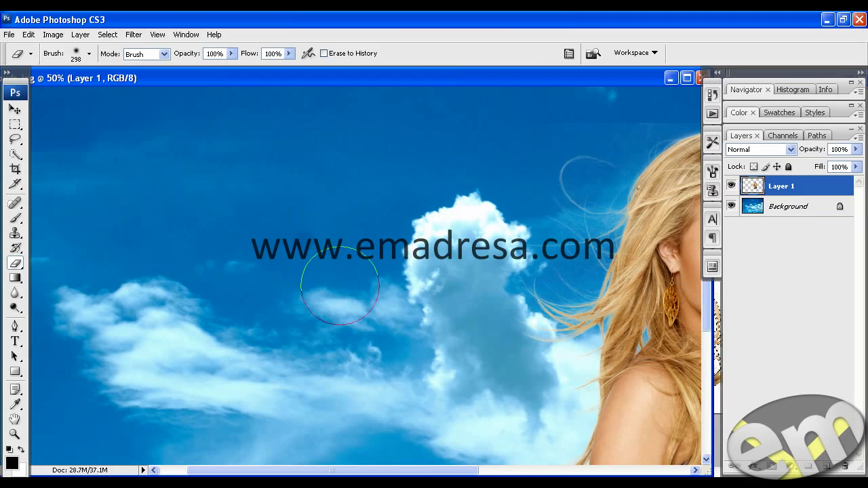
drag(340, 285, 281, 145)
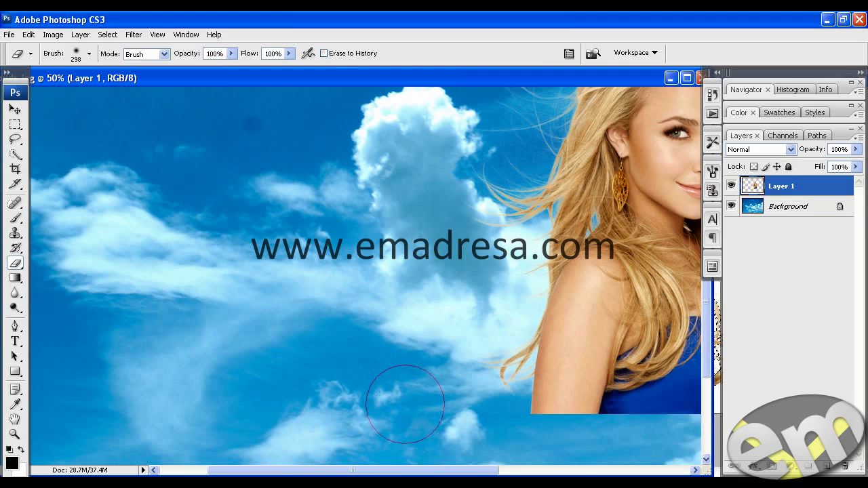
drag(445, 180, 217, 339)
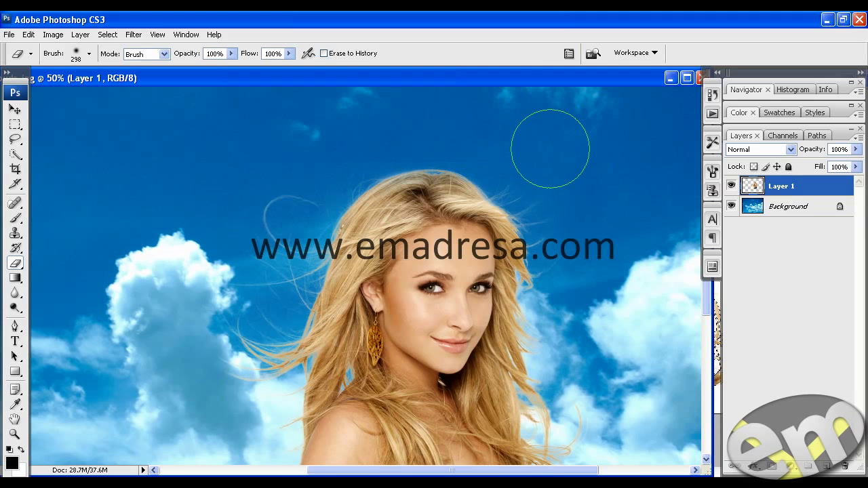
click(15, 109)
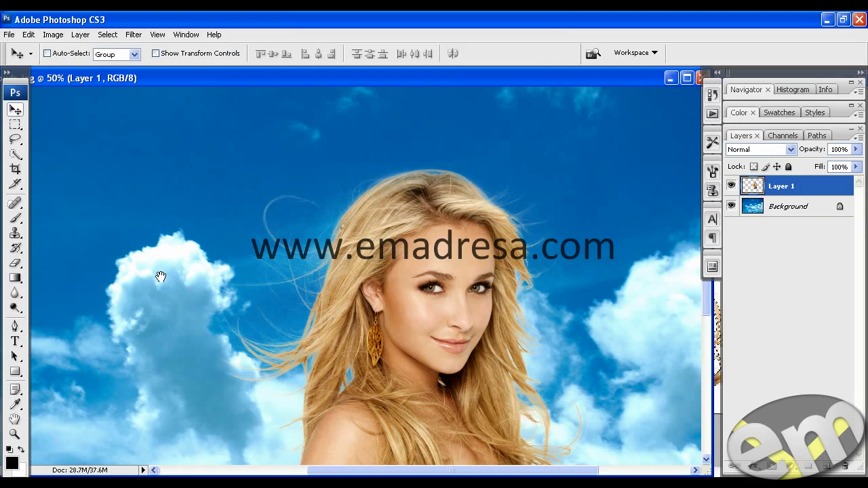
Step: Reposition the woman over the sky, then move the clouds.jpg window aside to reveal the wallpaper
mouse_move(430, 286)
mouse_down()
mouse_move(398, 198)
mouse_move(214, 238)
mouse_move(471, 255)
mouse_up()
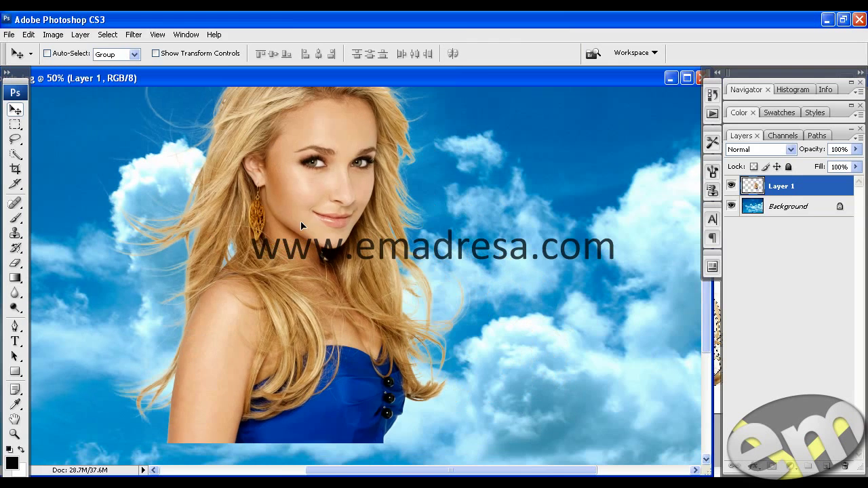
drag(384, 229, 402, 288)
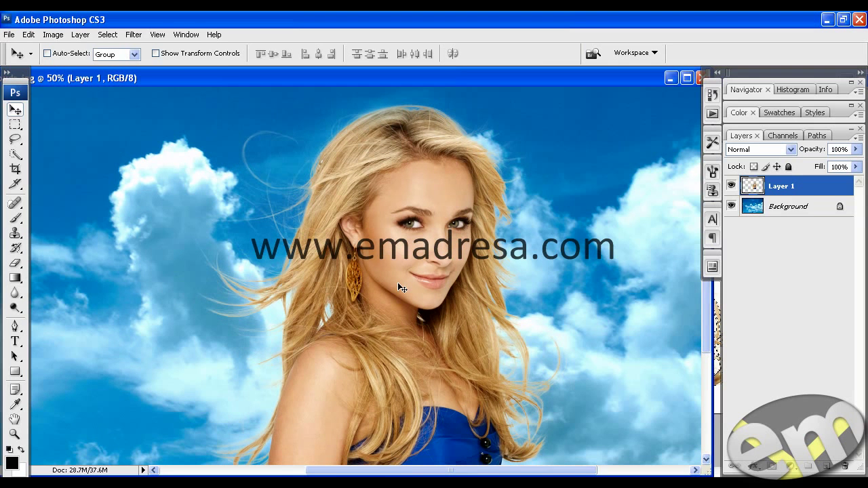
mouse_move(281, 79)
mouse_down()
mouse_move(329, 137)
mouse_move(320, 85)
mouse_up()
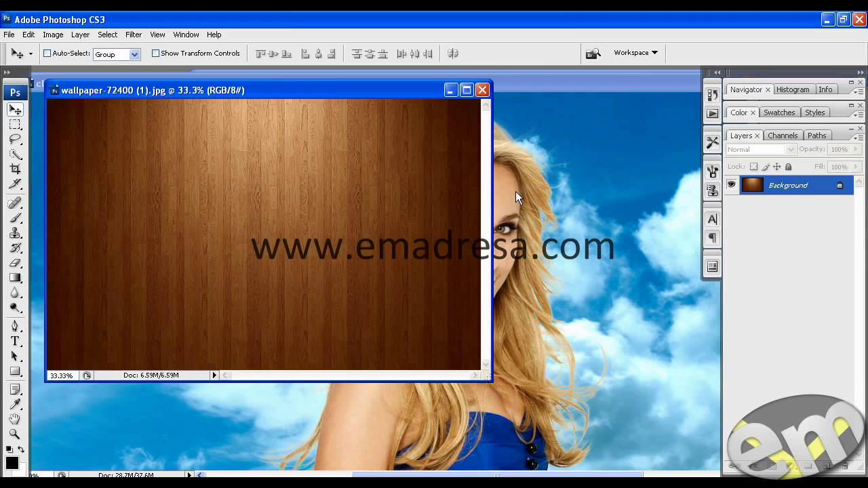
Step: Copy the woman's Layer 1 onto the wood wallpaper and centre her over the wood
click(515, 192)
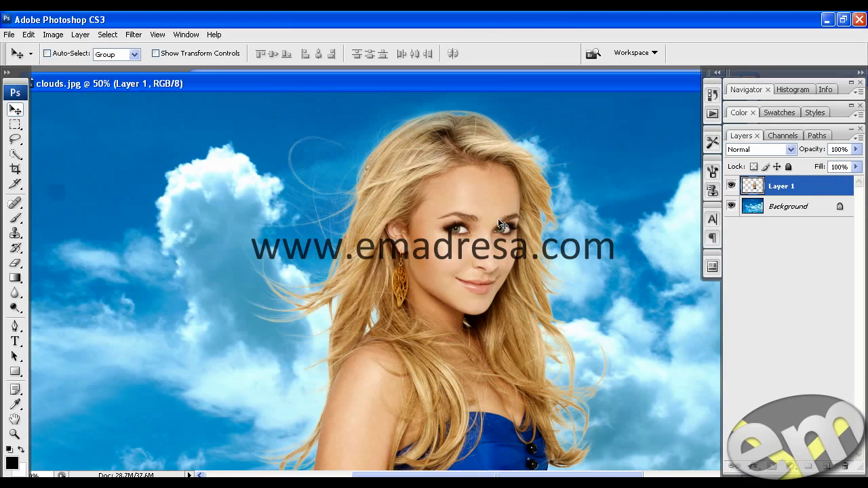
drag(323, 86, 549, 122)
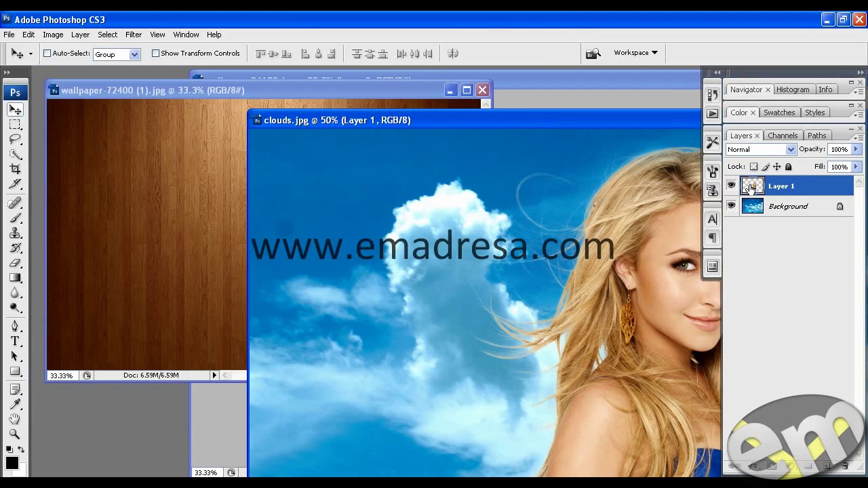
drag(752, 186, 205, 183)
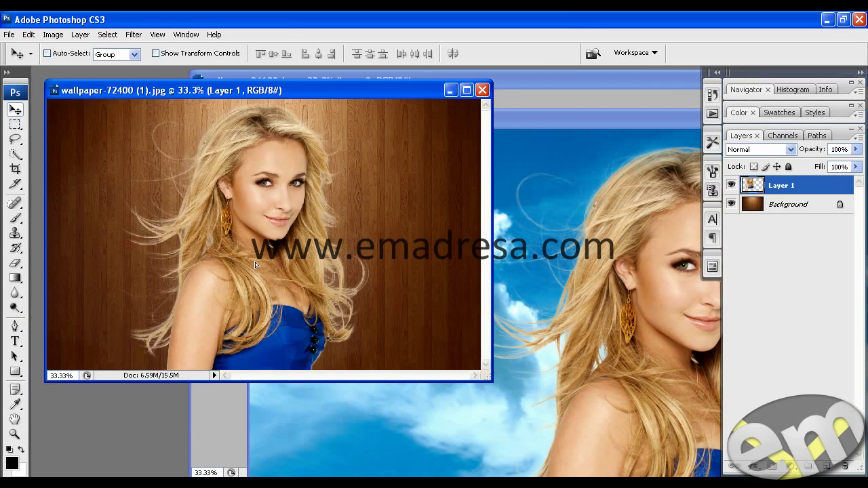
drag(228, 234, 278, 287)
Step: Inspect the wood composite at 100%, then zoom out to 50% to show the whole woman
click(14, 435)
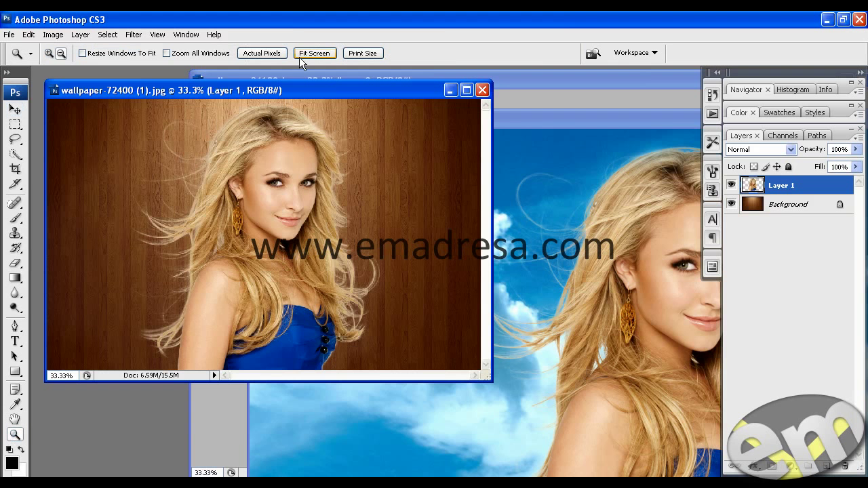
click(271, 53)
drag(481, 377, 718, 475)
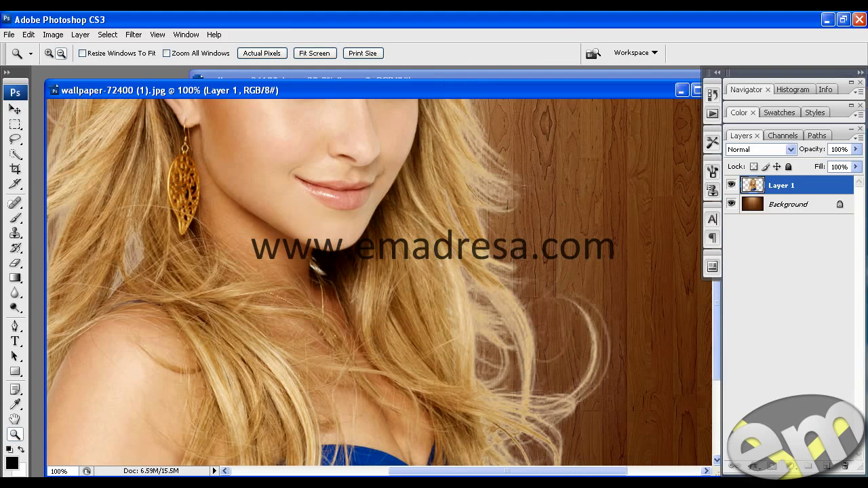
alt+click(438, 343)
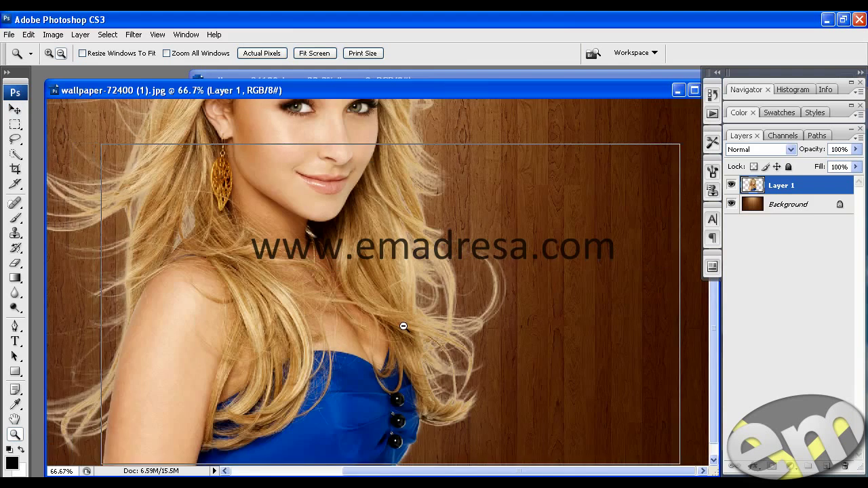
alt+click(370, 316)
scroll(388, 330, up, 2)
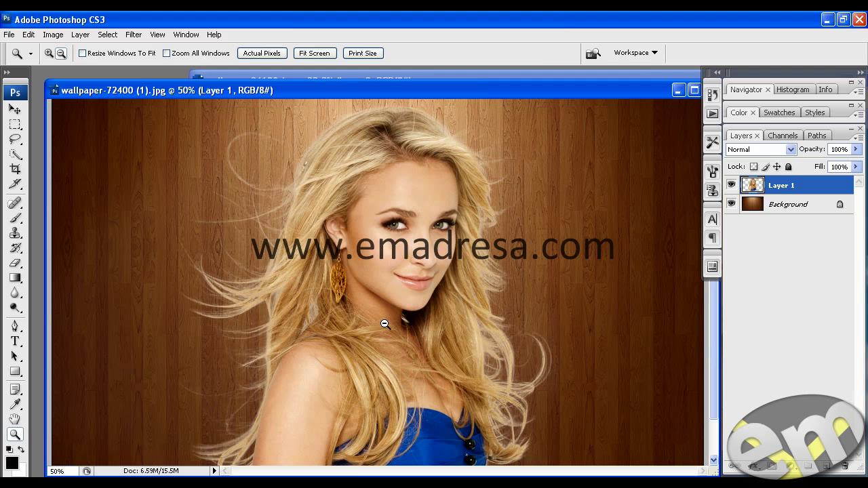
click(16, 110)
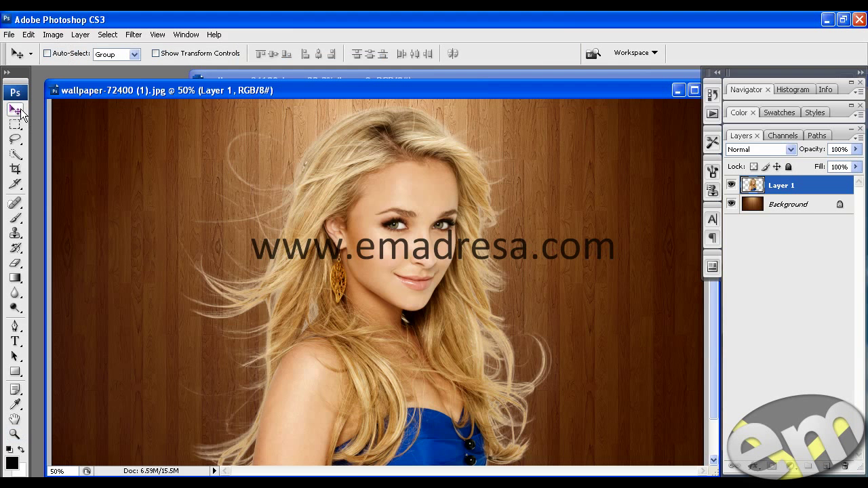